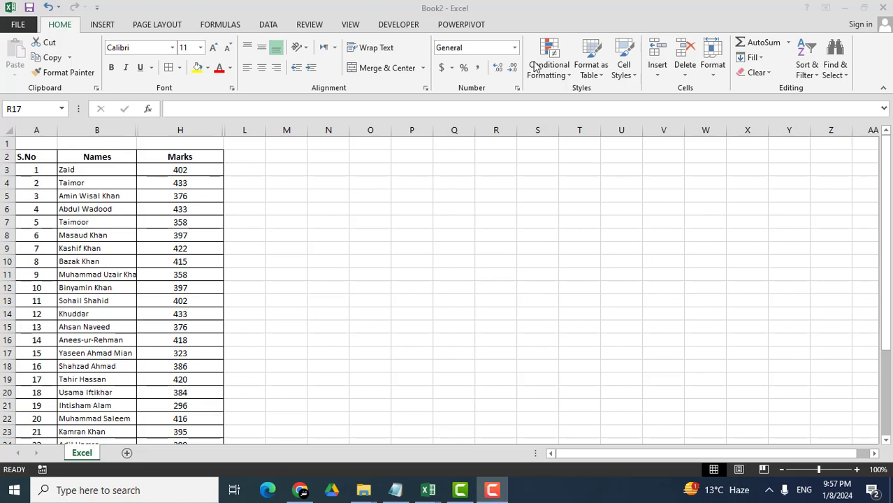
pyautogui.click(561, 76)
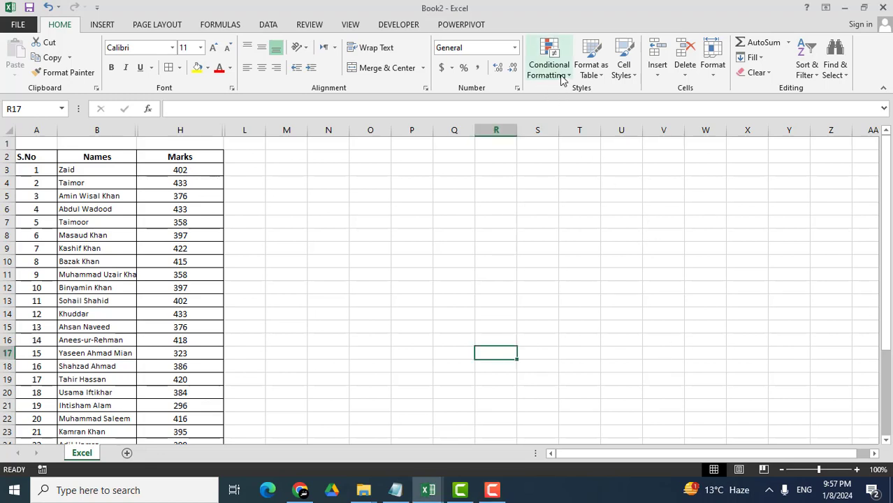
pyautogui.click(562, 75)
pyautogui.moveTo(561, 103)
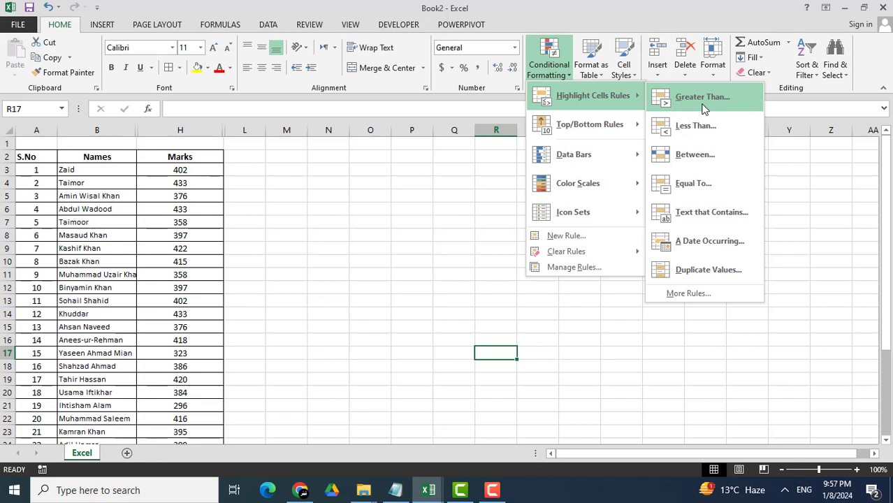
# Highlight cells greater than 400 in the Marks column using Light Red Fill with Dark Red Text
pyautogui.click(201, 132)
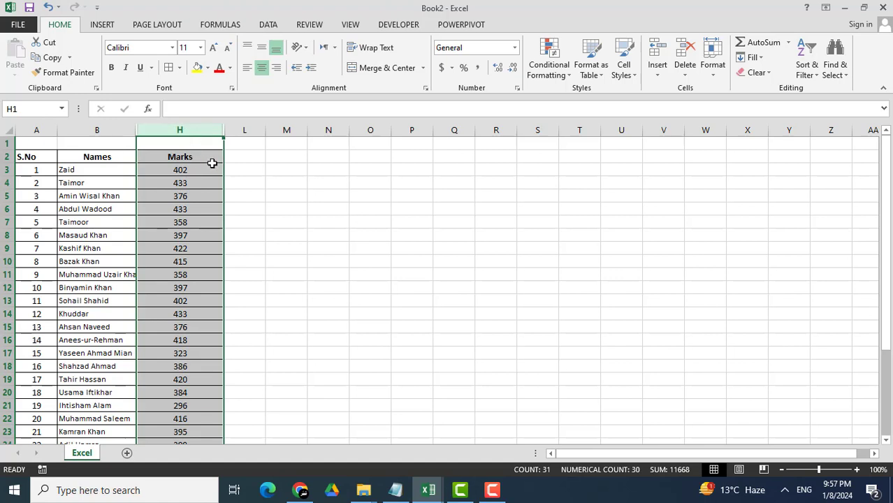
pyautogui.click(203, 158)
pyautogui.click(199, 130)
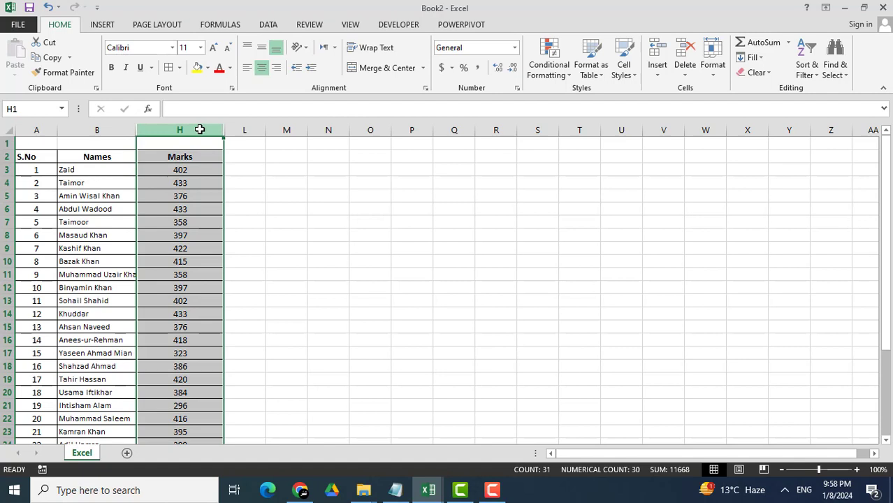
pyautogui.click(549, 74)
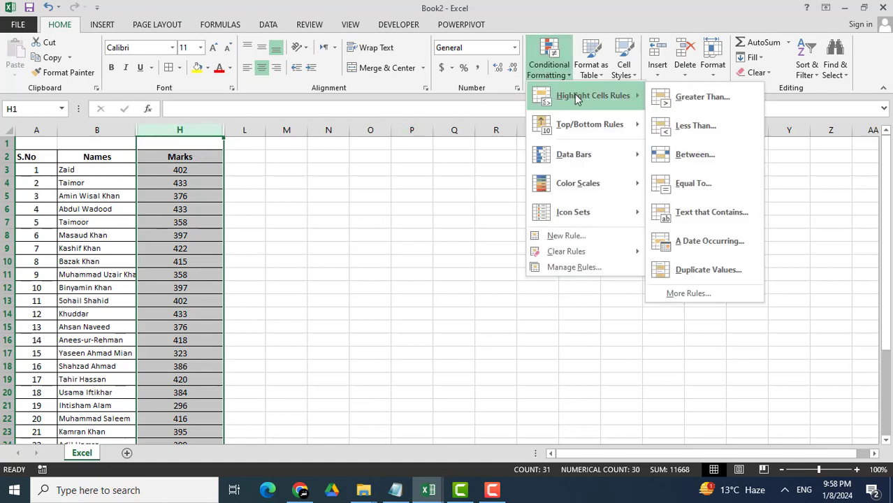
pyautogui.click(705, 103)
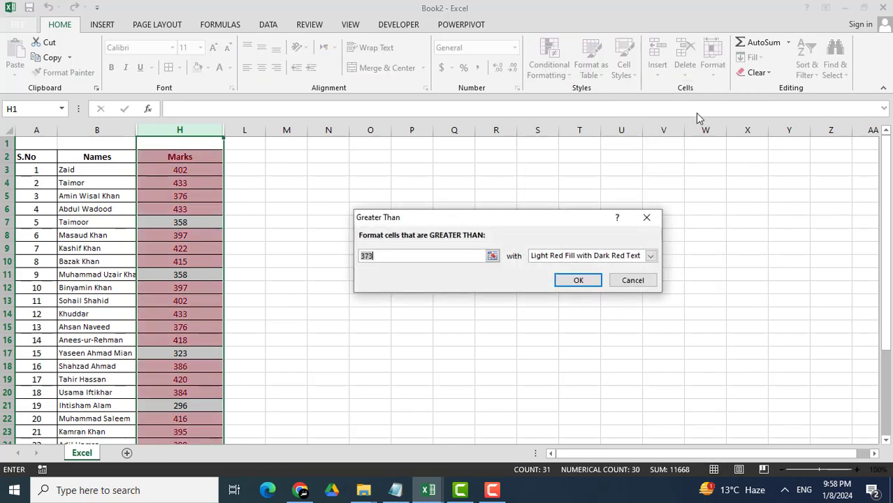
pyautogui.click(415, 258)
pyautogui.scroll(-3, 208, 199)
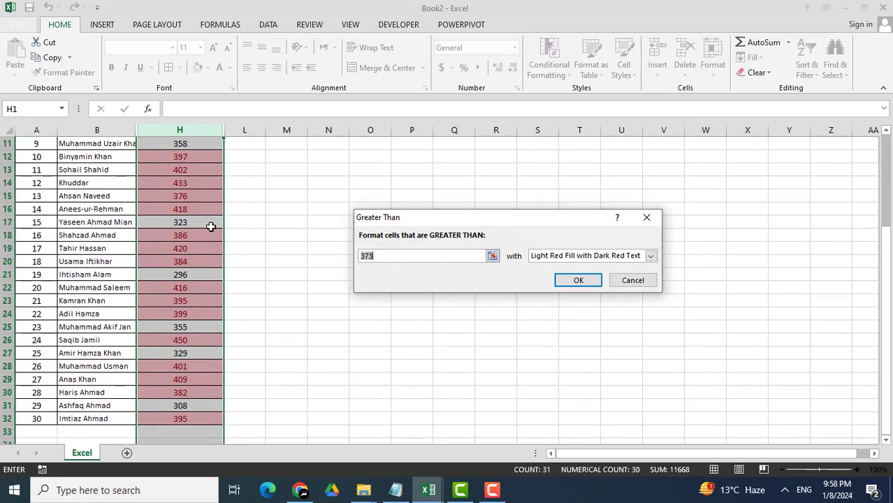
pyautogui.scroll(-3, 210, 226)
pyautogui.scroll(7, 210, 226)
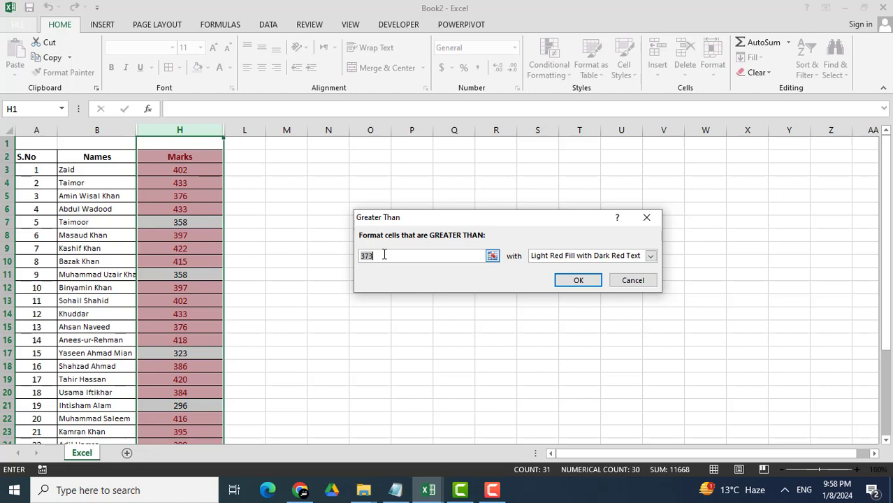
pyautogui.write('400')
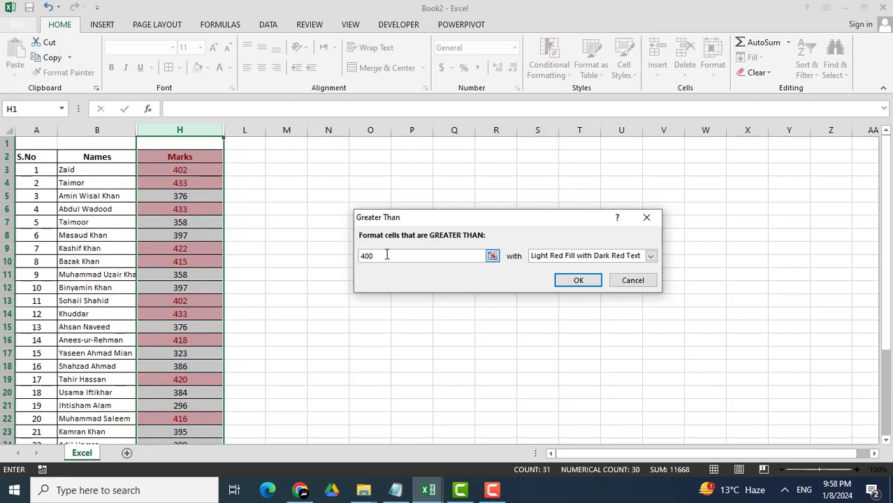
pyautogui.click(578, 281)
# Review the Marks column from the first to the last student to see which marks are highlighted
pyautogui.scroll(-7, 209, 242)
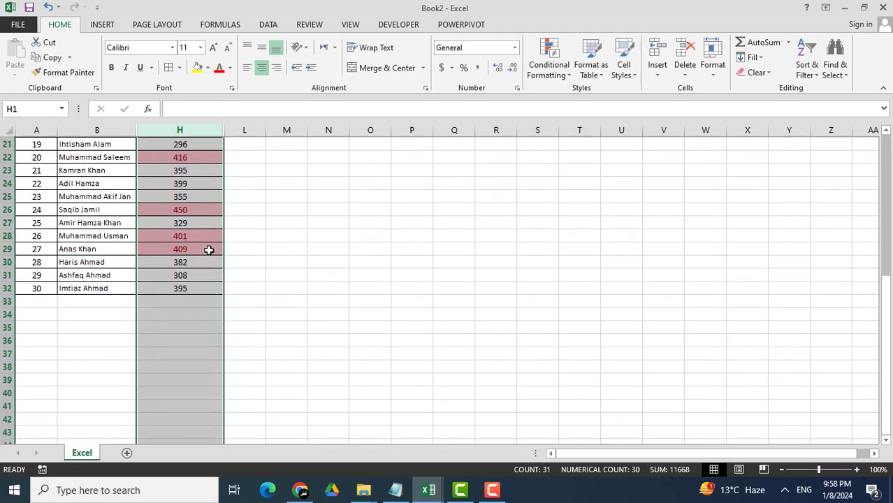
pyautogui.scroll(7, 210, 286)
pyautogui.click(210, 287)
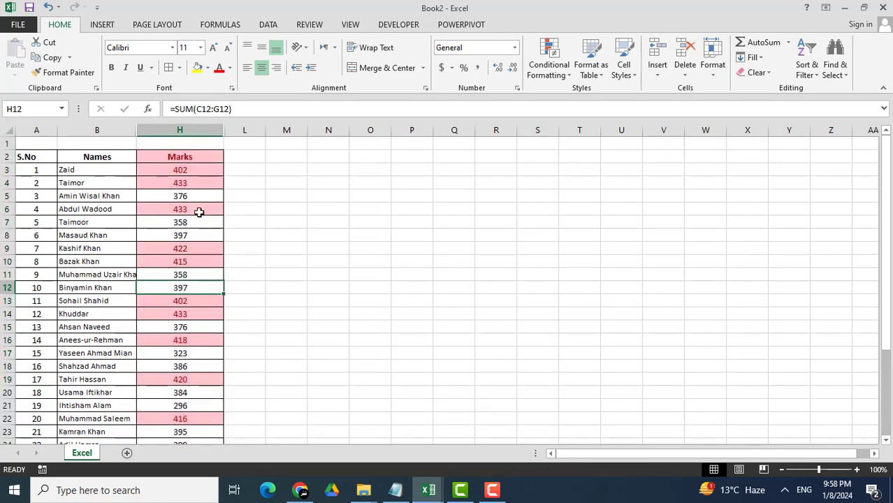
pyautogui.scroll(-7, 203, 269)
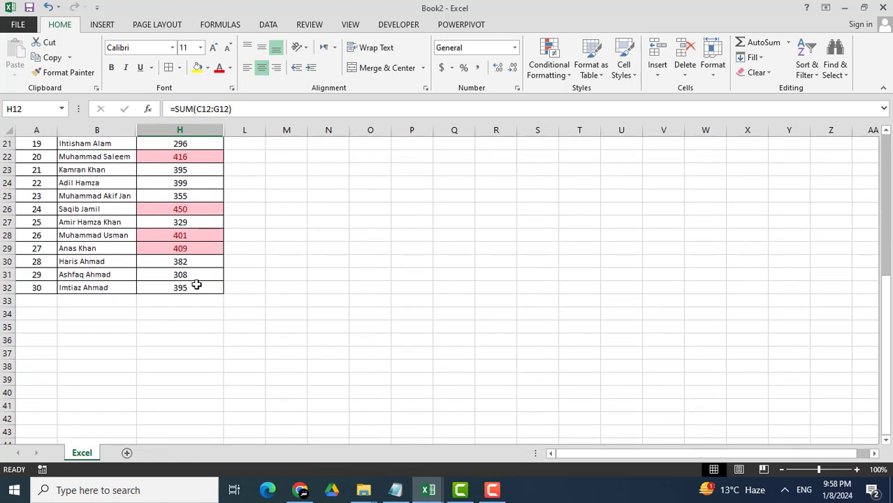
pyautogui.scroll(7, 198, 280)
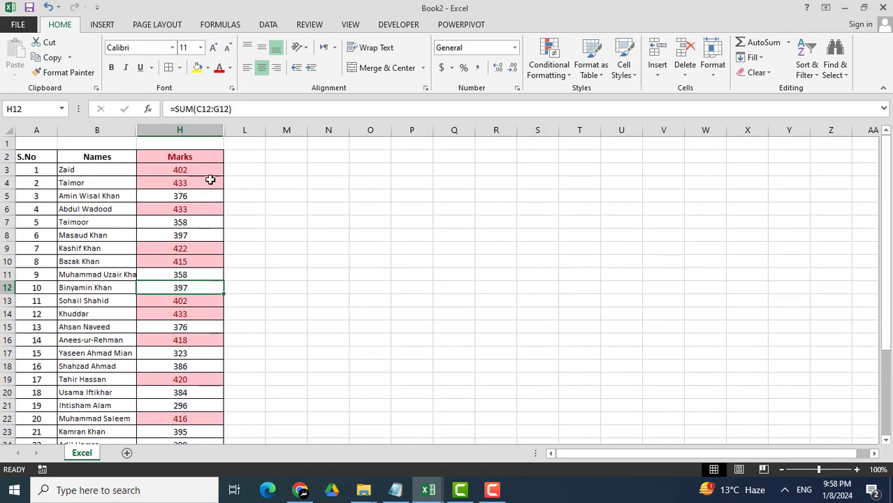
pyautogui.click(563, 74)
pyautogui.moveTo(599, 96)
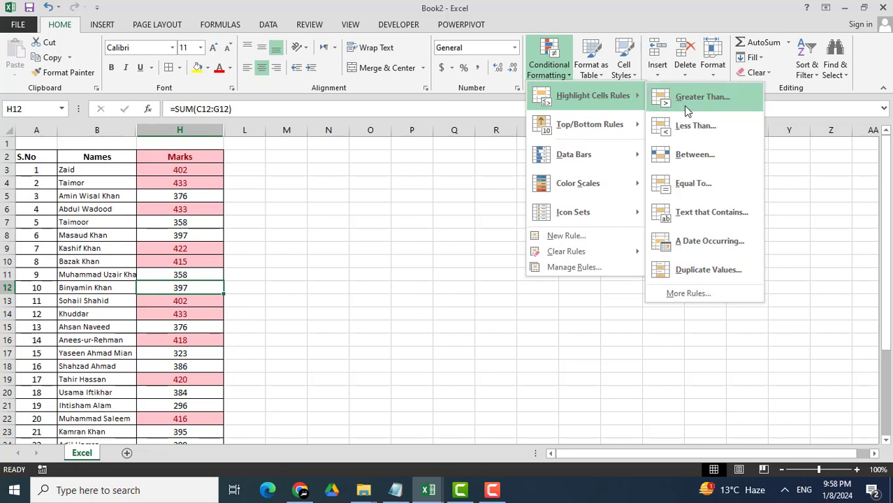
# Clear the conditional formatting rules from the entire Marks column
pyautogui.click(207, 138)
pyautogui.click(205, 133)
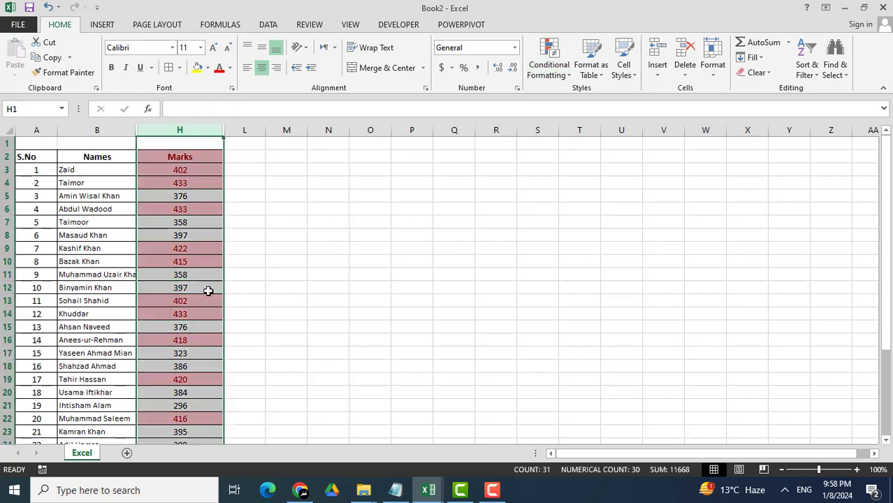
pyautogui.scroll(-3, 206, 280)
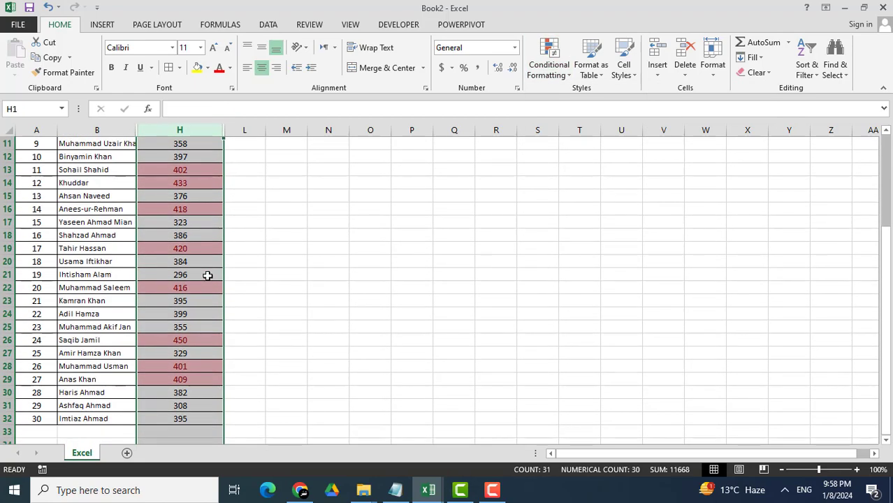
pyautogui.scroll(-7, 207, 276)
pyautogui.scroll(10, 208, 275)
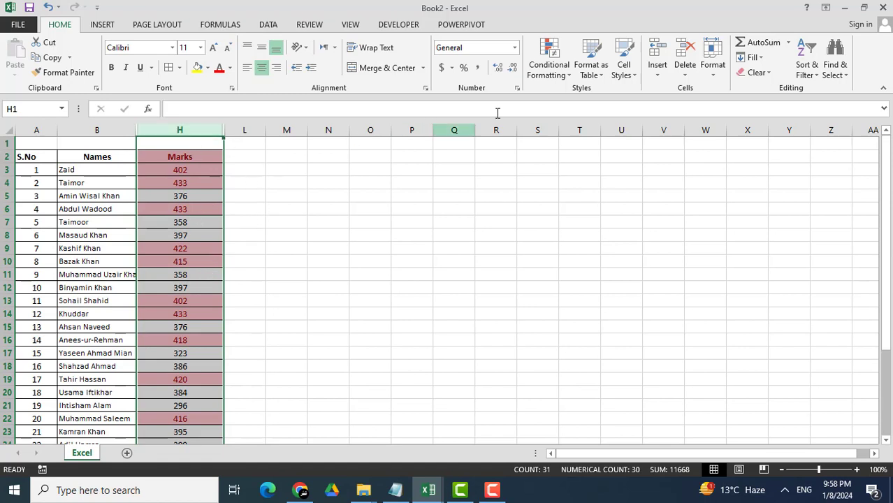
pyautogui.click(552, 70)
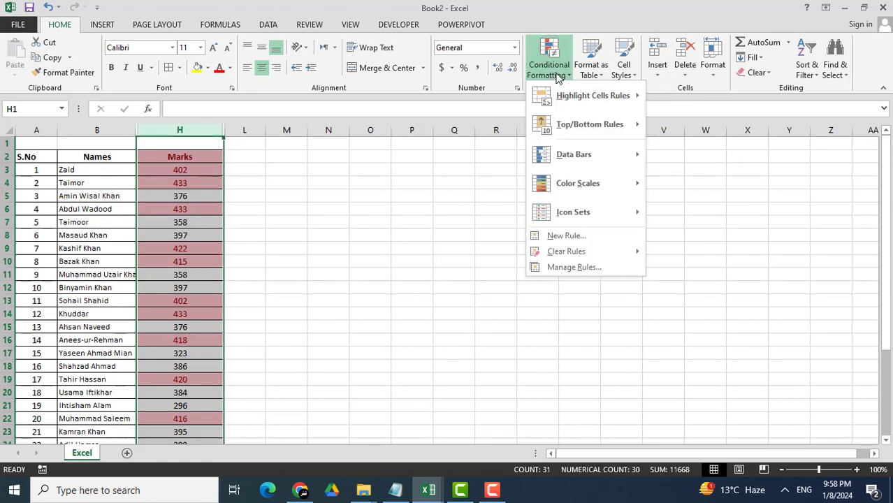
pyautogui.moveTo(596, 256)
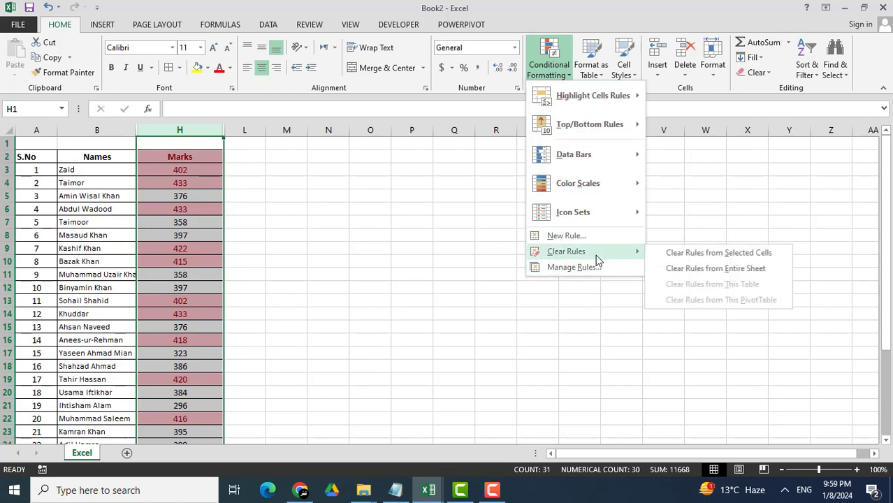
pyautogui.click(678, 256)
pyautogui.scroll(-17, 198, 180)
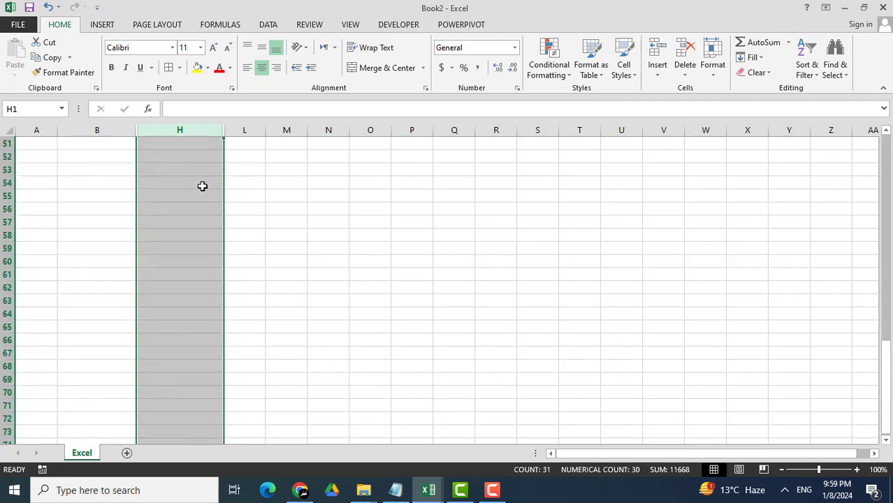
pyautogui.scroll(17, 202, 186)
pyautogui.click(286, 169)
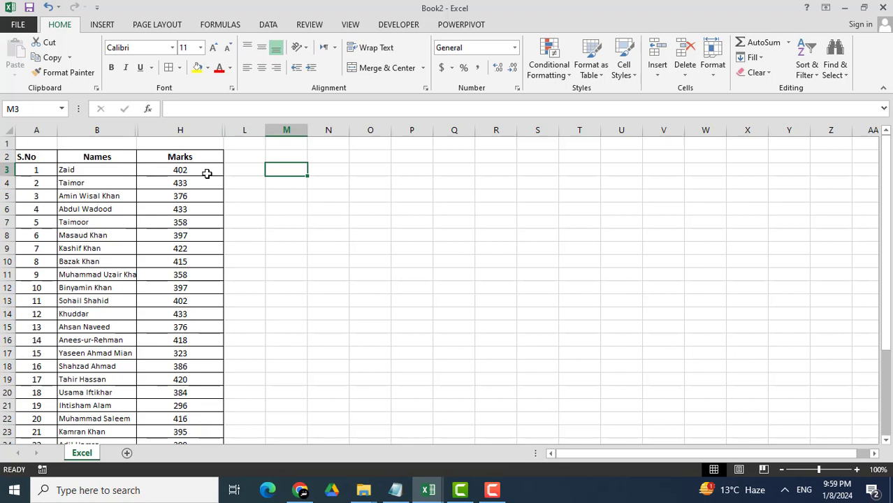
pyautogui.click(556, 73)
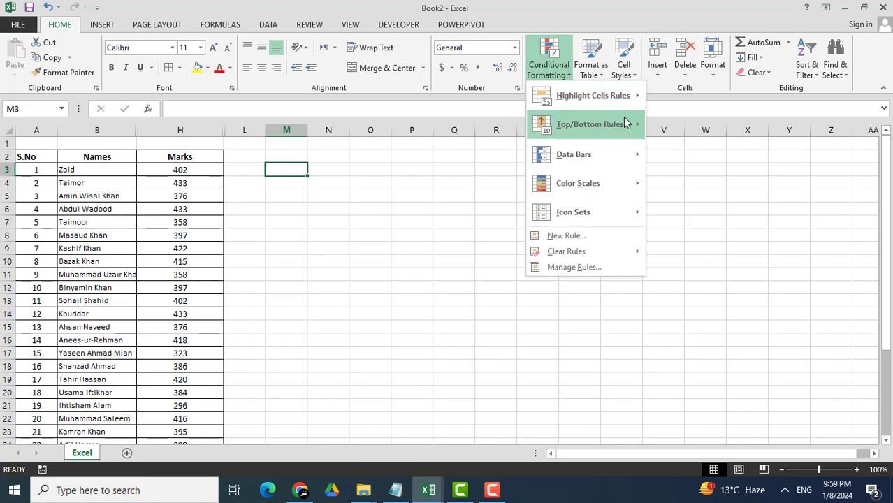
pyautogui.moveTo(627, 98)
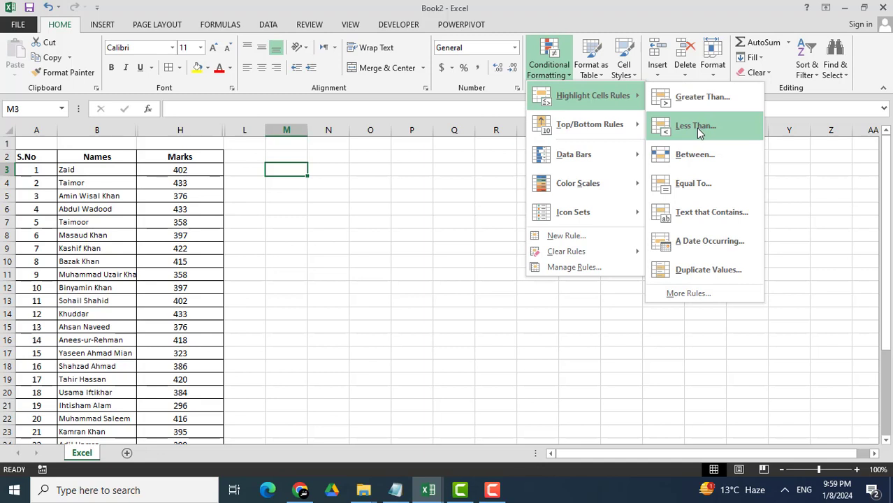
pyautogui.click(700, 133)
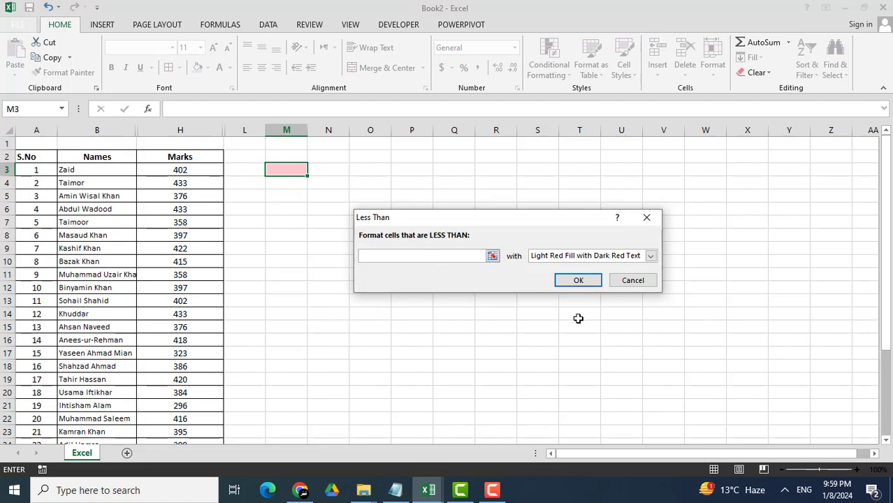
pyautogui.click(633, 280)
# Highlight cells less than 350 in the Marks column using Light Red Fill with Dark Red Text
pyautogui.click(181, 130)
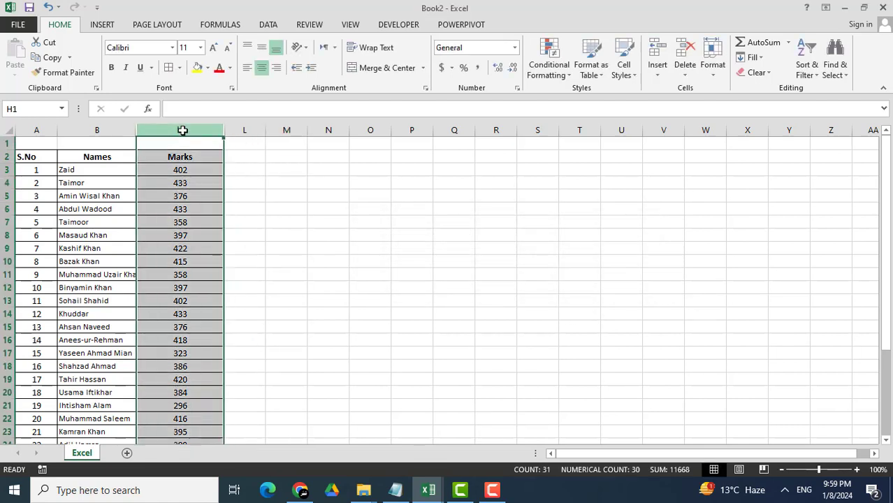
pyautogui.click(567, 78)
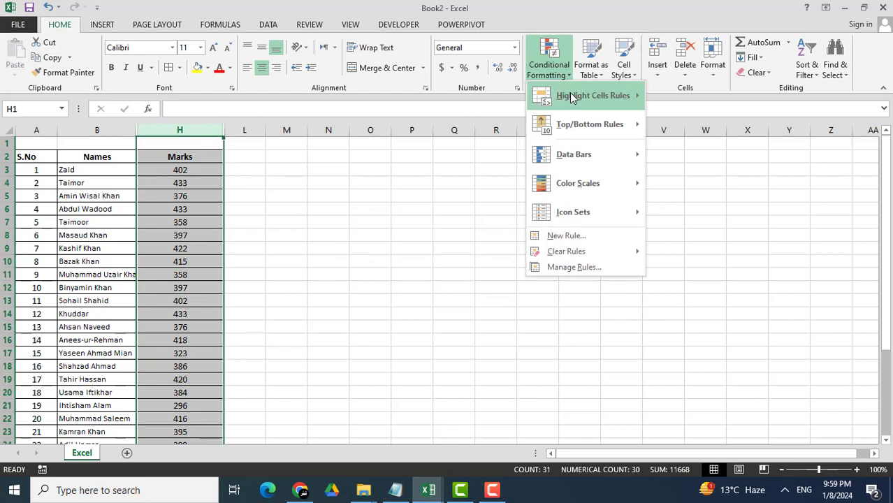
pyautogui.moveTo(602, 98)
pyautogui.click(699, 124)
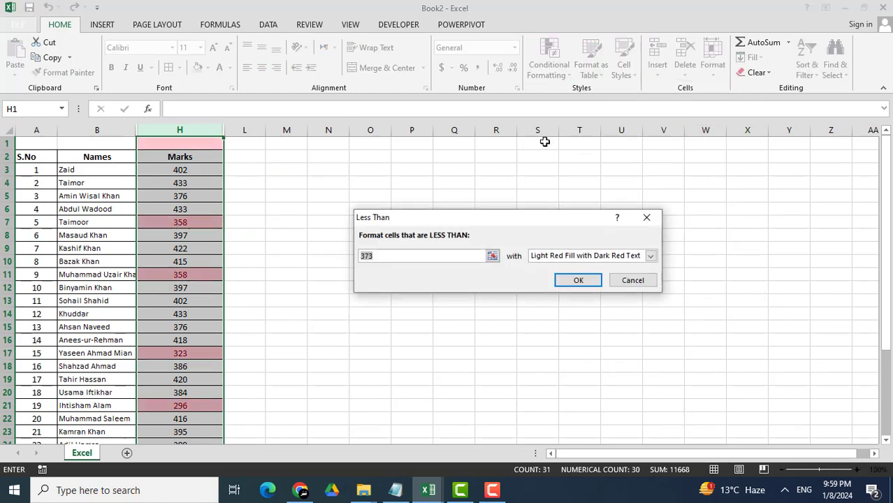
pyautogui.write('350')
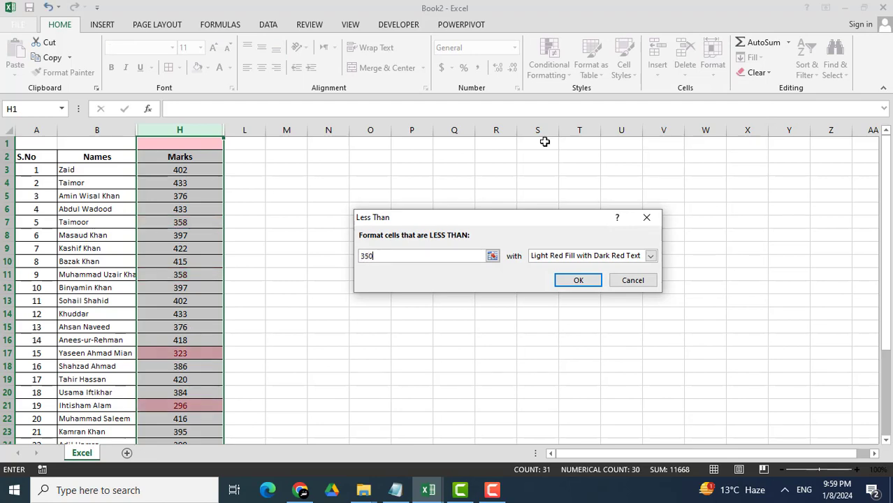
pyautogui.click(592, 281)
# Examine the highlighting of the marks in H3:H32 and of the empty column H cells beneath the table
pyautogui.scroll(-7, 215, 276)
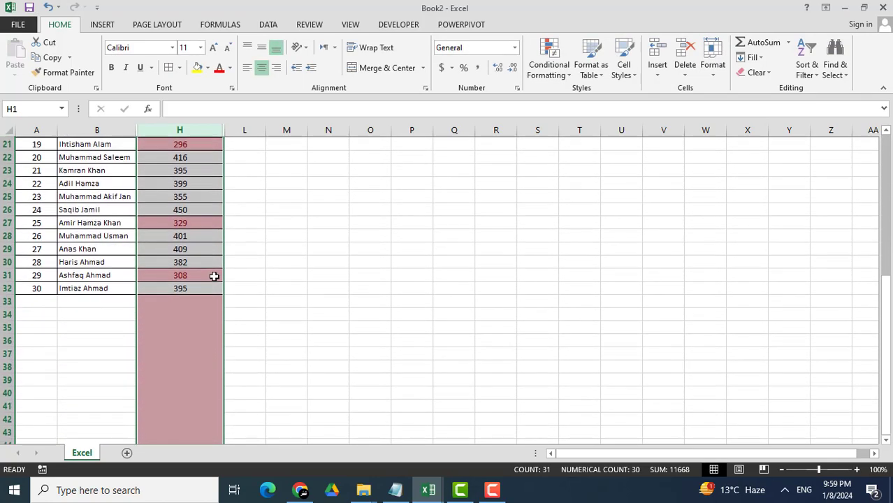
pyautogui.scroll(3, 214, 283)
pyautogui.scroll(3, 209, 272)
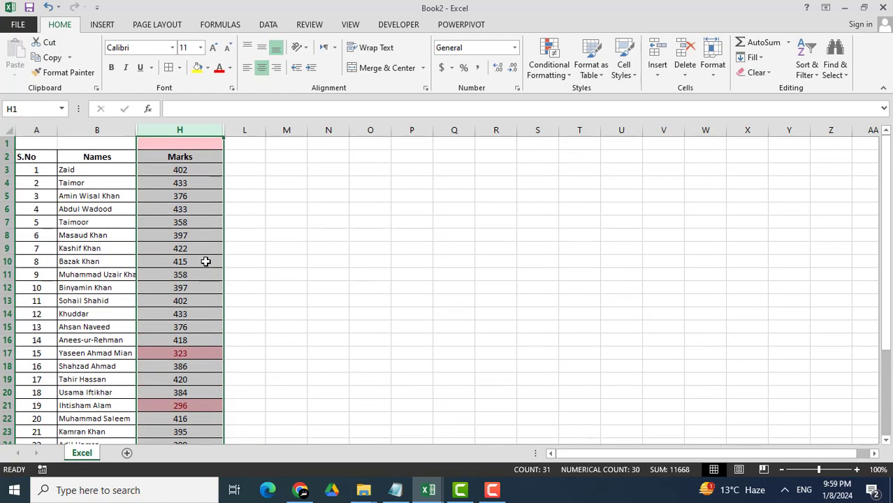
pyautogui.moveTo(194, 171); pyautogui.dragTo(180, 392)
pyautogui.scroll(-20, 202, 349)
pyautogui.scroll(20, 204, 351)
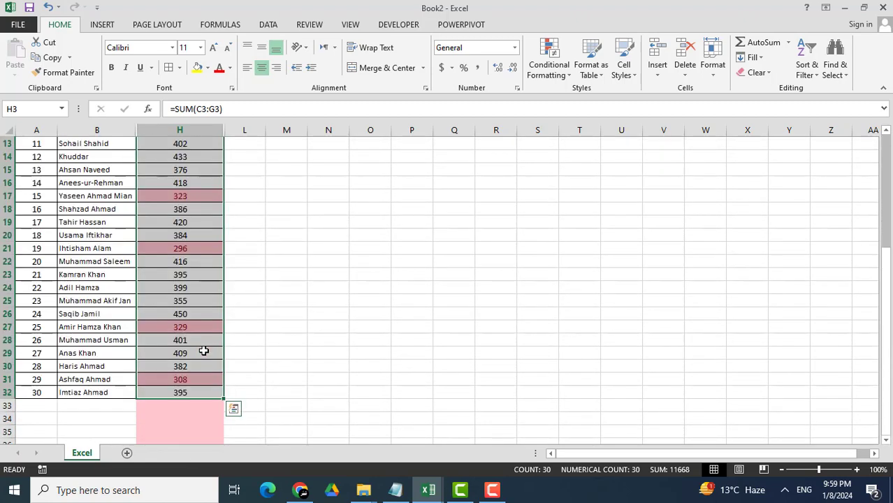
pyautogui.scroll(-3, 204, 351)
pyautogui.click(194, 298)
pyautogui.moveTo(192, 340); pyautogui.dragTo(190, 384)
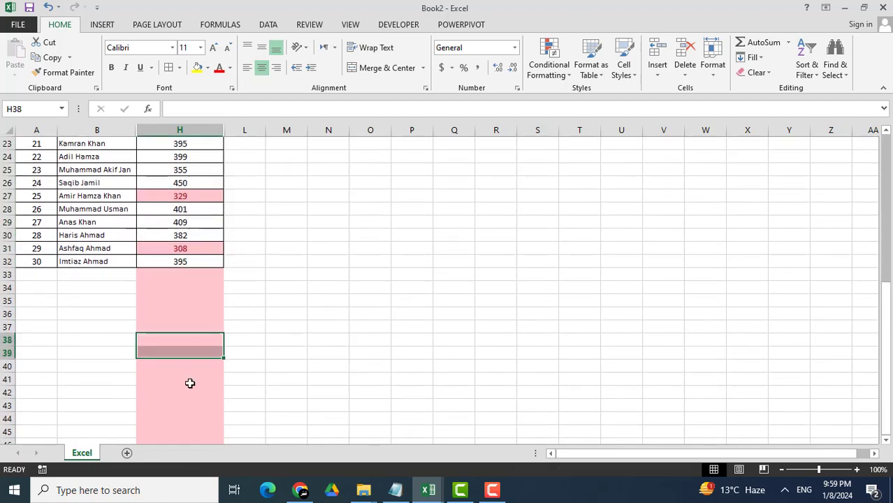
pyautogui.click(185, 414)
pyautogui.click(185, 343)
pyautogui.click(183, 294)
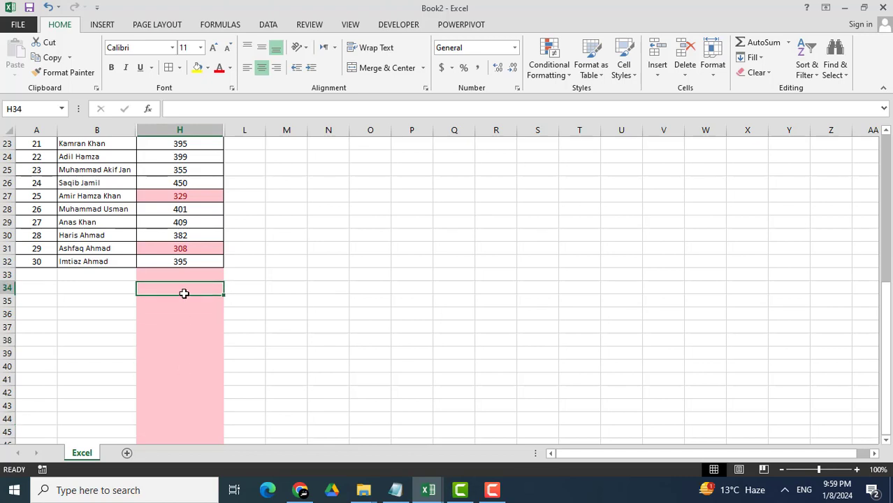
pyautogui.click(184, 278)
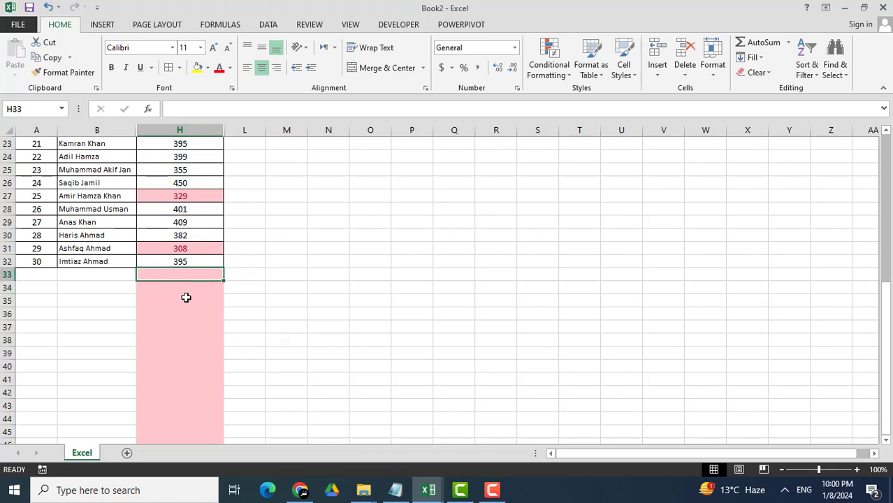
pyautogui.click(190, 260)
pyautogui.scroll(1, 197, 211)
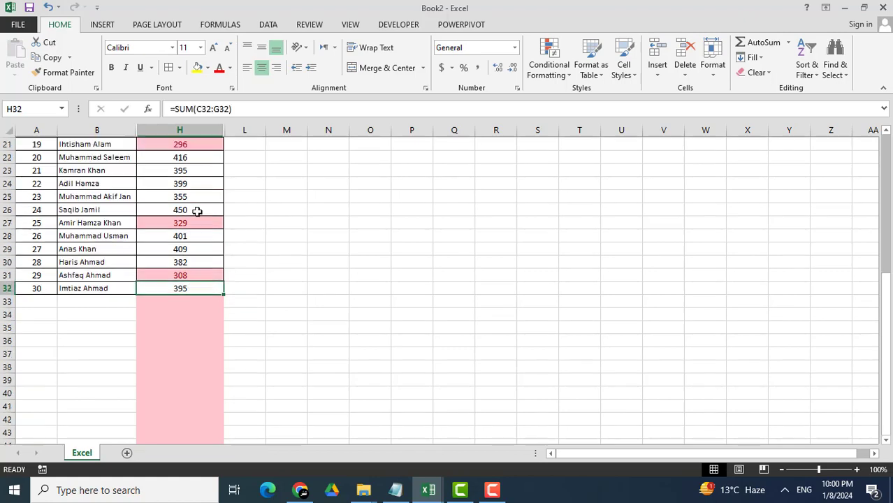
# Review the whole Marks column to see which students' marks are highlighted as less than 350
pyautogui.scroll(7, 197, 211)
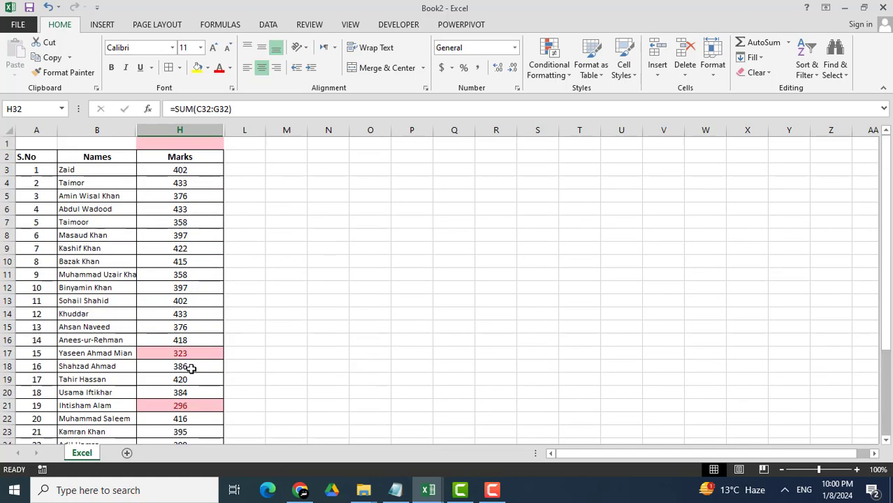
pyautogui.scroll(-6, 190, 360)
pyautogui.scroll(6, 191, 360)
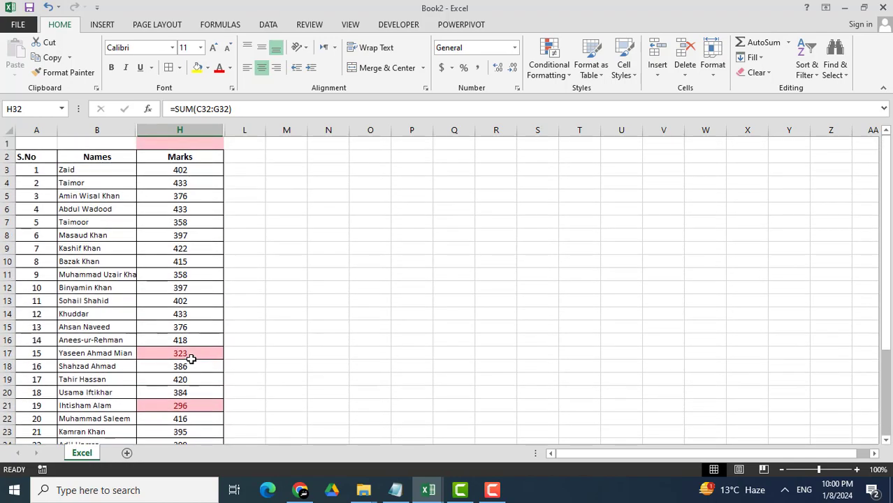
pyautogui.scroll(-13, 192, 350)
pyautogui.scroll(13, 192, 343)
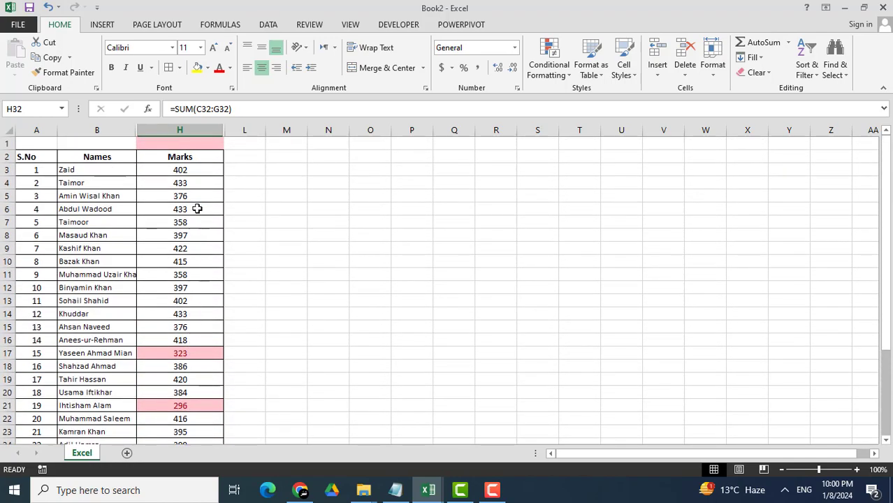
pyautogui.scroll(-3, 196, 328)
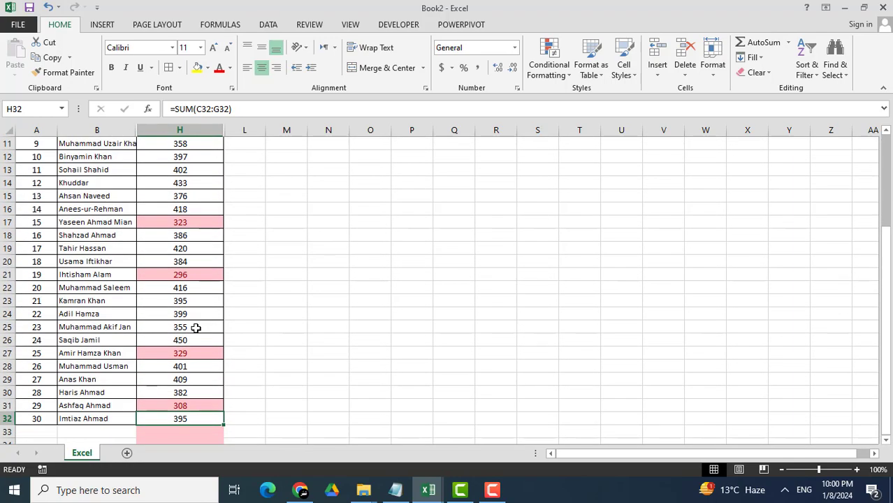
pyautogui.scroll(-5, 196, 328)
pyautogui.scroll(9, 193, 324)
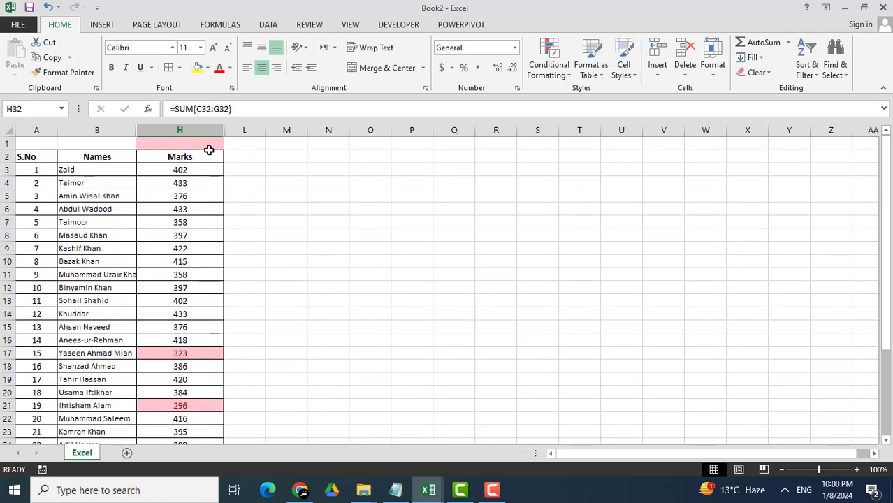
# Clear the conditional formatting rules from the entire sheet and check the Marks column
pyautogui.click(199, 130)
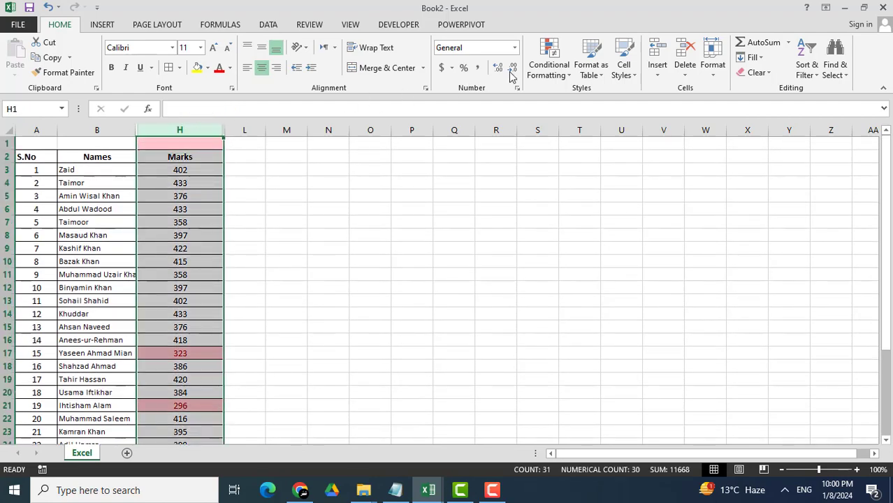
pyautogui.click(550, 70)
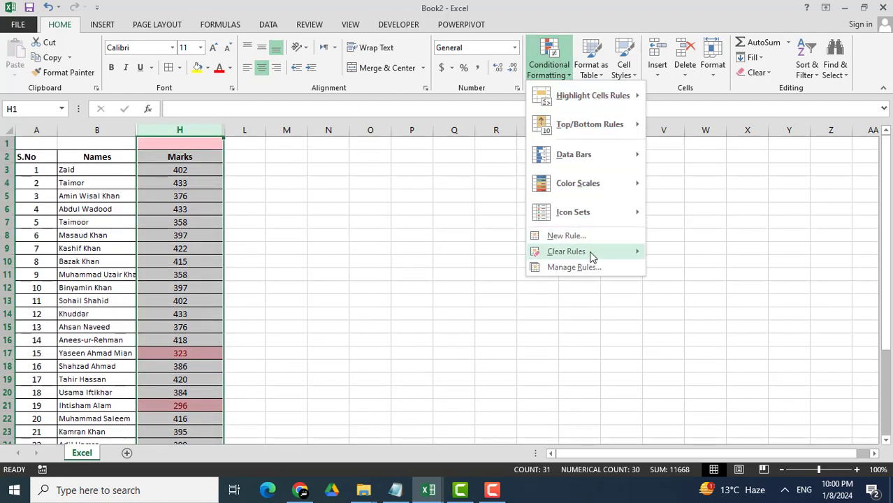
pyautogui.moveTo(591, 255)
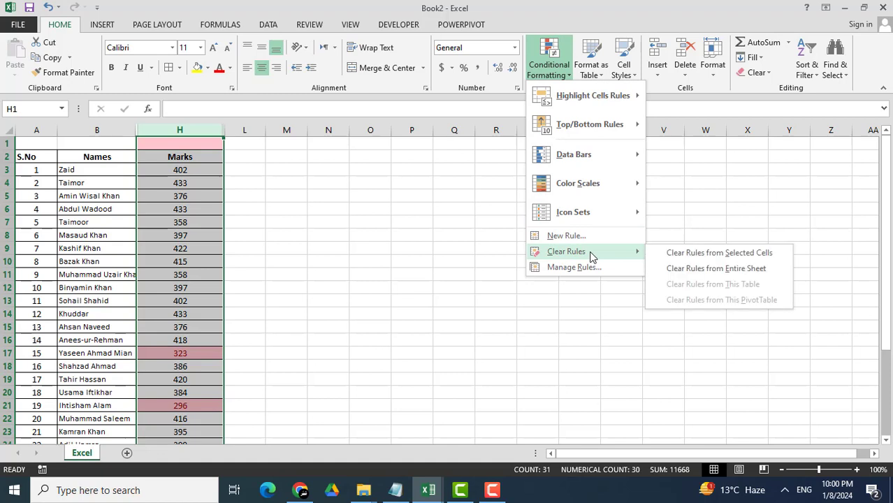
pyautogui.click(663, 274)
pyautogui.click(172, 222)
pyautogui.scroll(-2, 259, 307)
pyautogui.scroll(2, 259, 307)
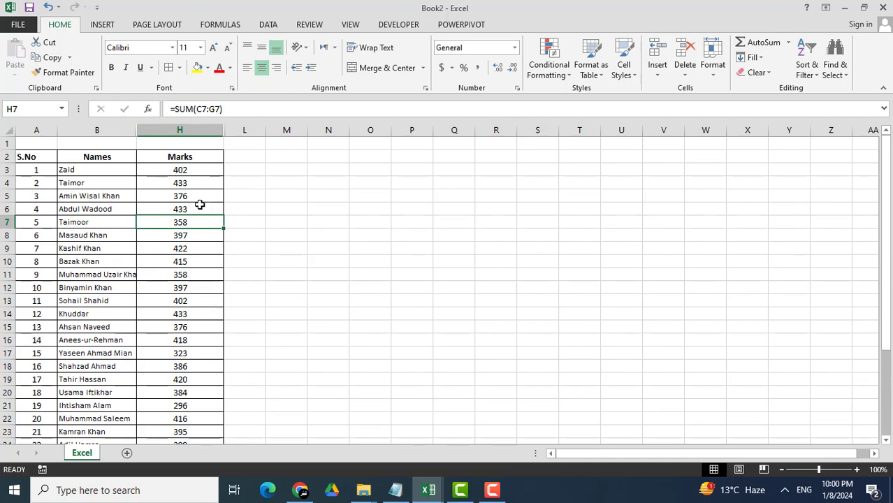
# Apply a Between highlight rule of 350 to 400 to cell H7 with Light Red Fill with Dark Red Text
pyautogui.click(559, 72)
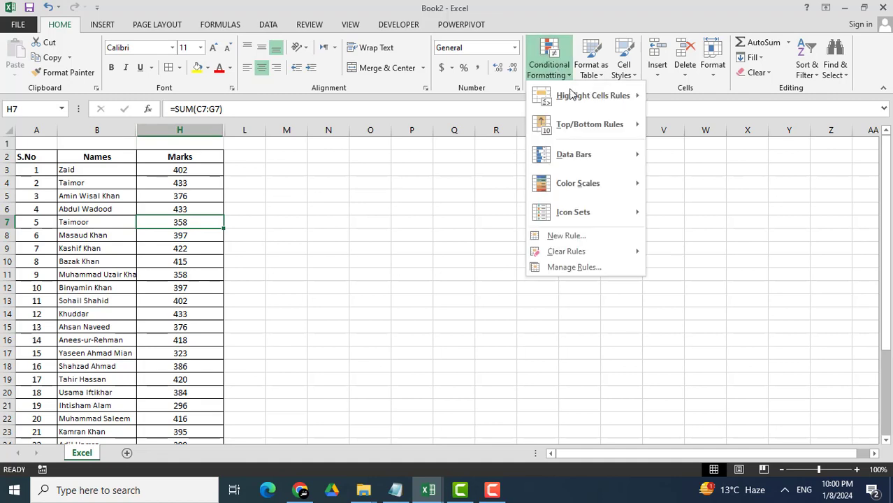
pyautogui.moveTo(571, 98)
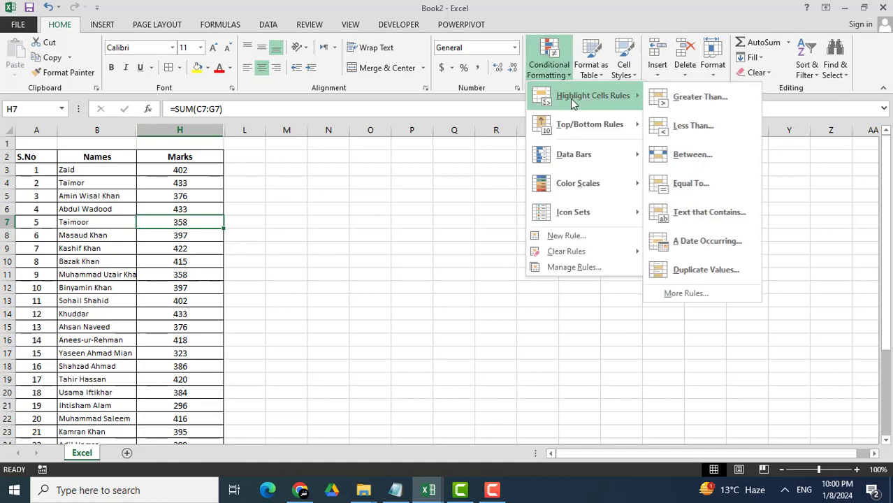
pyautogui.click(713, 161)
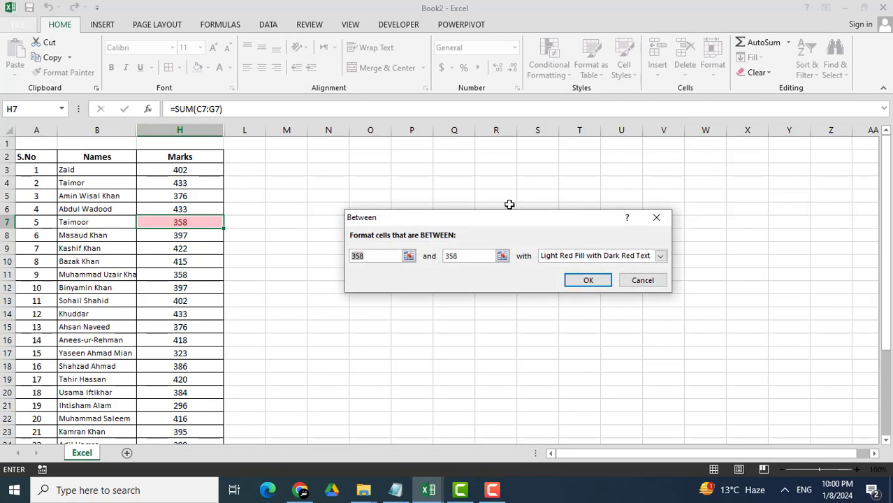
pyautogui.moveTo(474, 214); pyautogui.dragTo(467, 183)
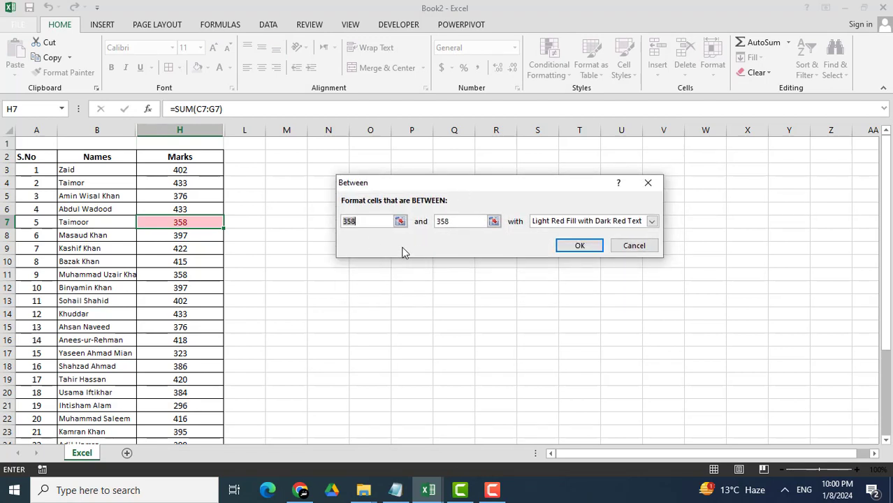
pyautogui.moveTo(366, 223); pyautogui.dragTo(340, 220)
pyautogui.write('4')
pyautogui.press('Tab')
pyautogui.write('400')
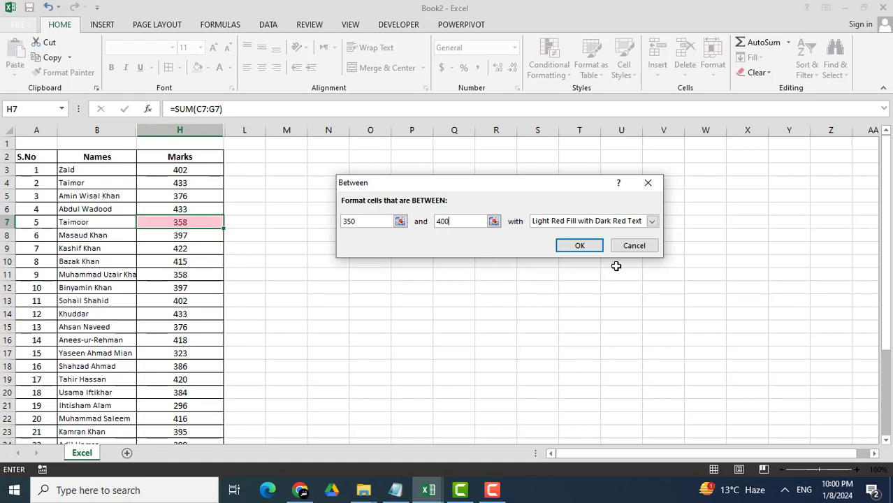
pyautogui.click(579, 245)
pyautogui.scroll(-3, 369, 274)
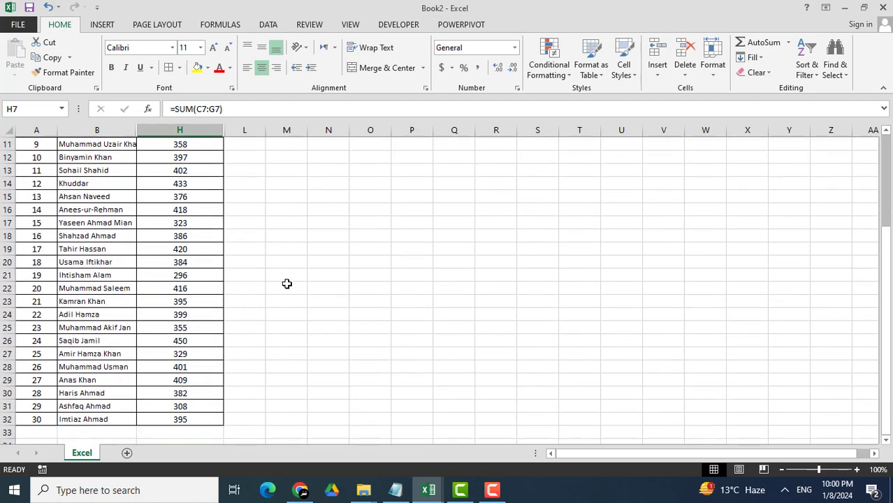
pyautogui.scroll(3, 288, 283)
# Highlight cells between 350 and 400 in the entire Marks column using Light Red Fill with Dark Red Text
pyautogui.click(213, 129)
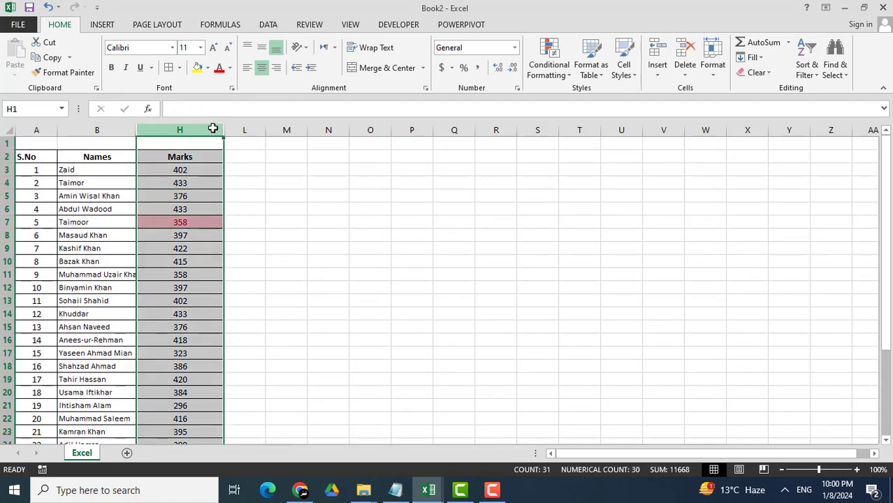
pyautogui.click(570, 77)
pyautogui.moveTo(571, 105)
pyautogui.click(695, 160)
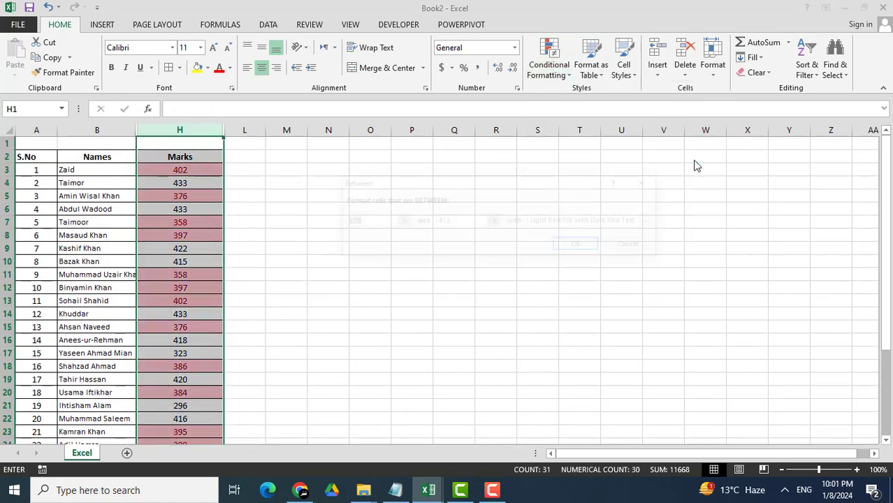
pyautogui.click(369, 223)
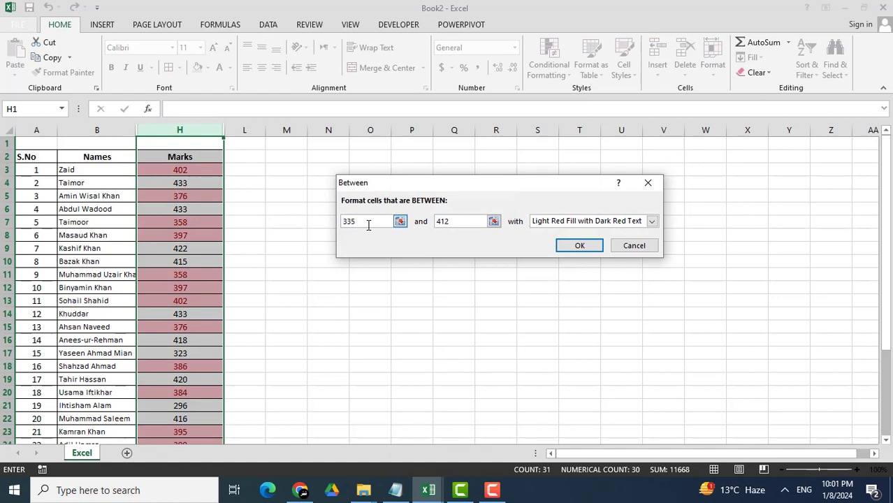
pyautogui.press('BackSpace')
pyautogui.press('BackSpace')
pyautogui.press('BackSpace')
pyautogui.write('3')
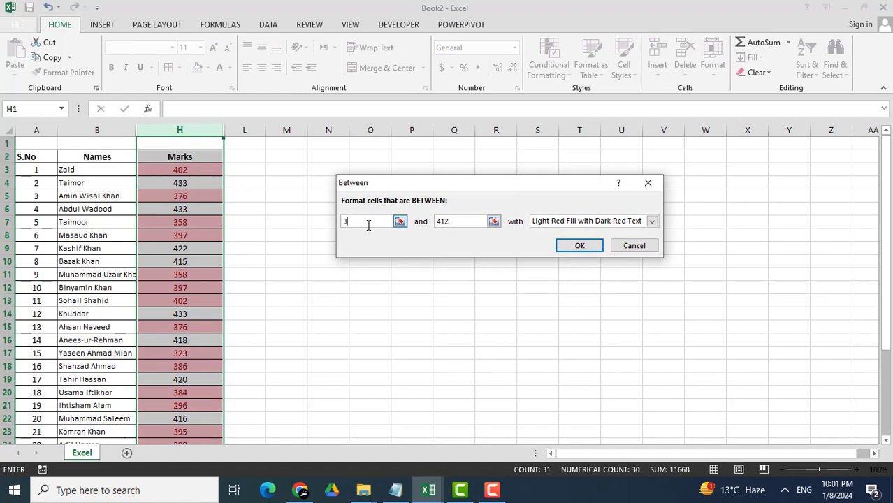
pyautogui.write('50')
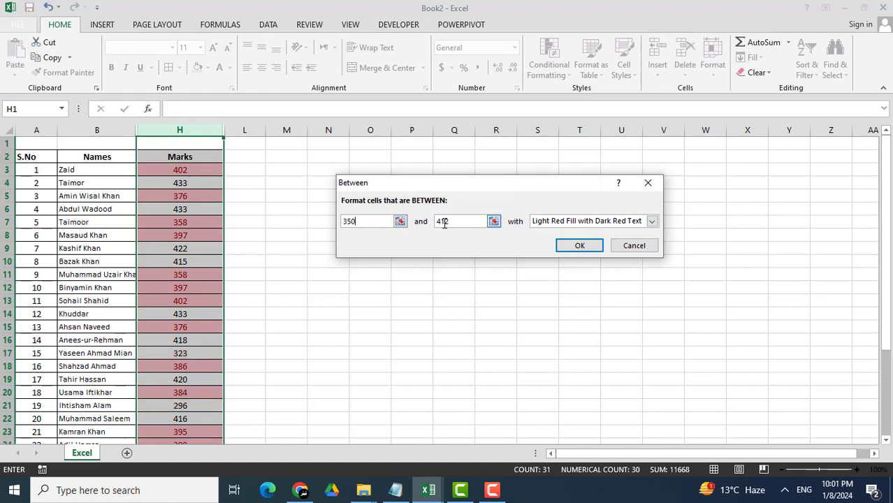
pyautogui.moveTo(453, 222); pyautogui.dragTo(434, 221)
pyautogui.write('400')
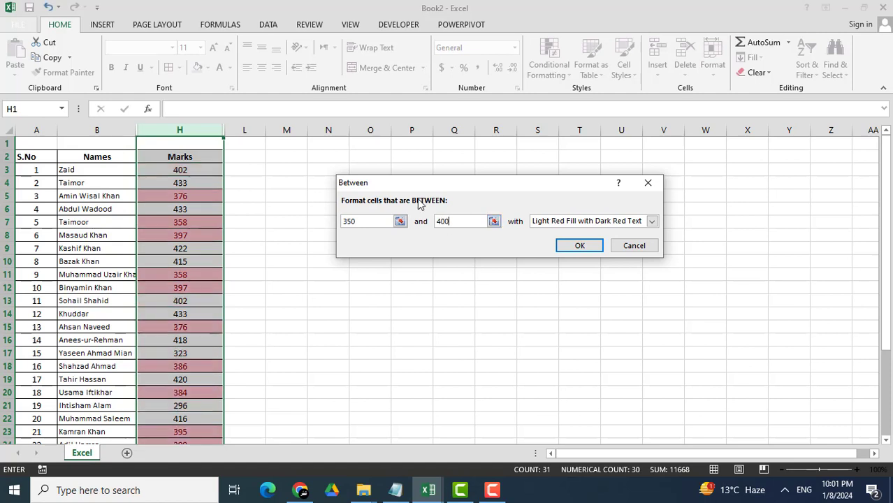
pyautogui.click(581, 246)
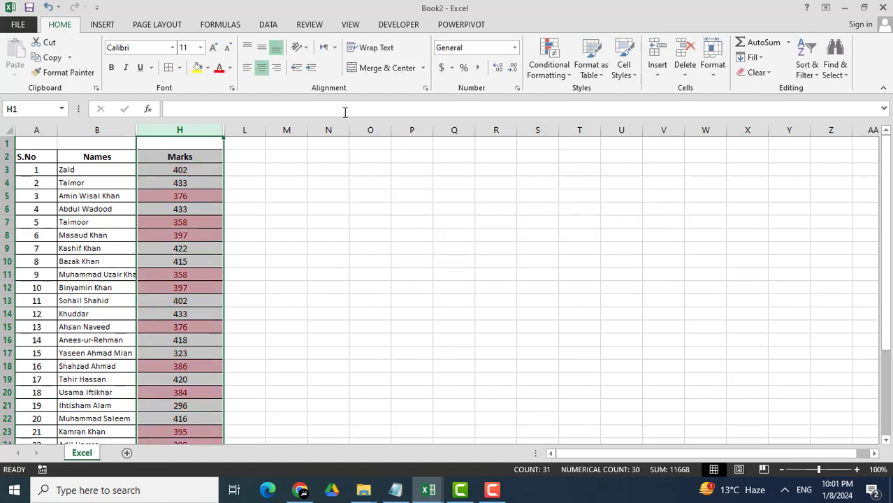
# Review the Marks column down to H32 to see which marks between 350 and 400 are highlighted
pyautogui.scroll(-3, 211, 203)
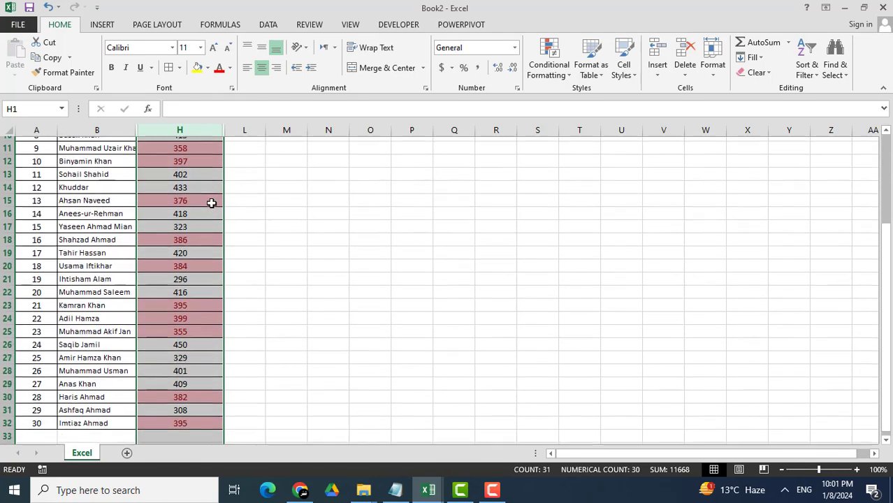
pyautogui.scroll(-3, 211, 203)
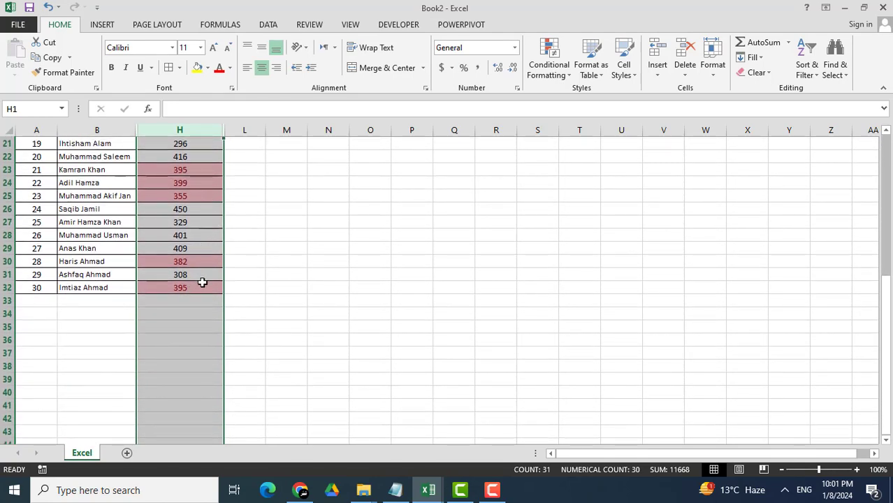
pyautogui.scroll(7, 202, 282)
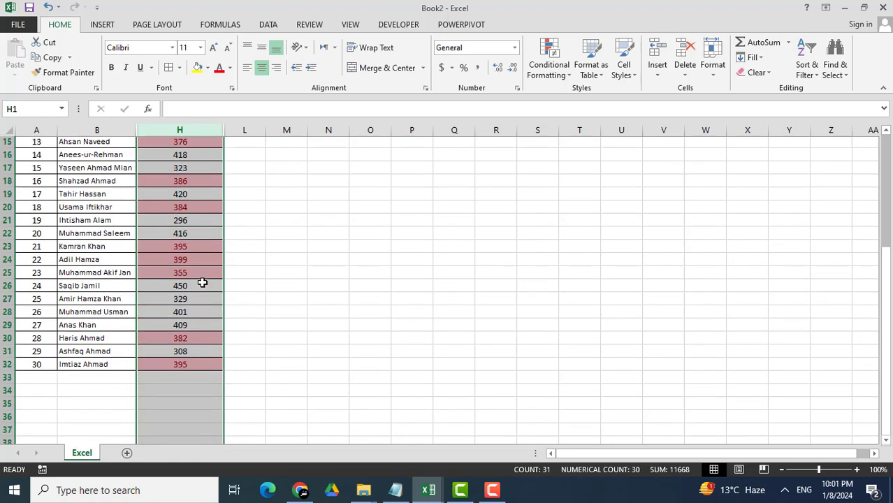
pyautogui.scroll(-7, 210, 329)
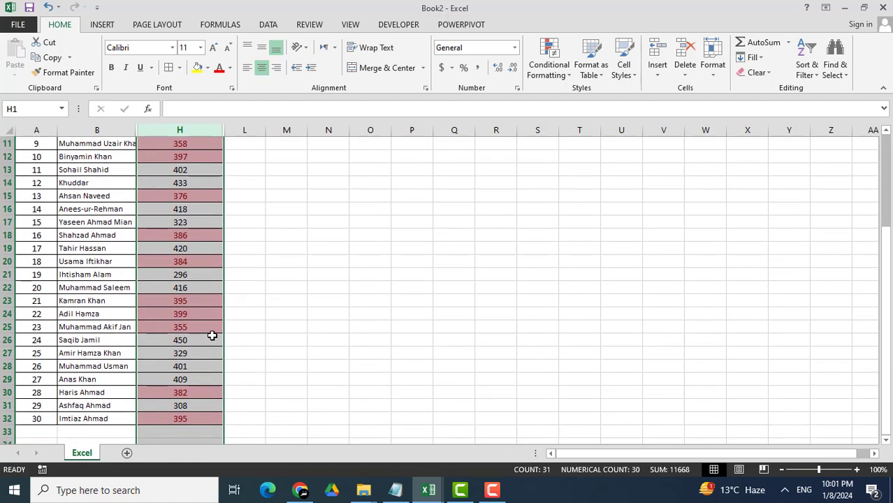
pyautogui.click(199, 289)
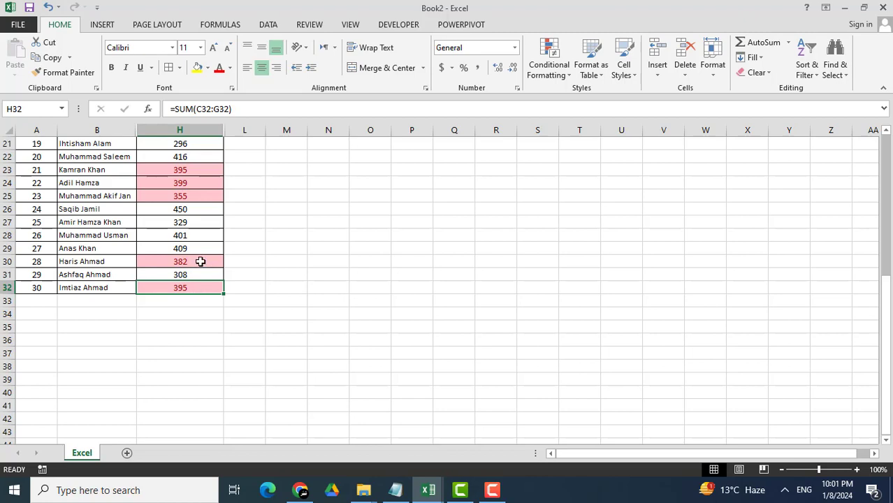
pyautogui.scroll(3, 193, 174)
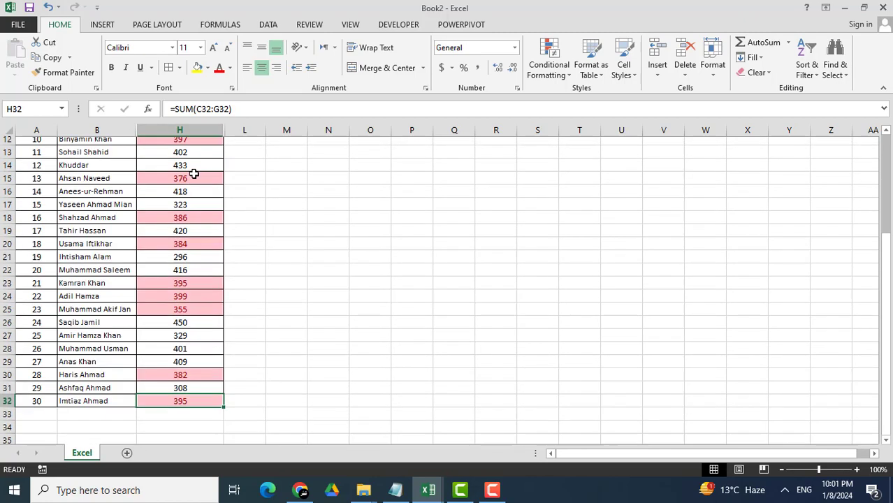
pyautogui.scroll(4, 193, 174)
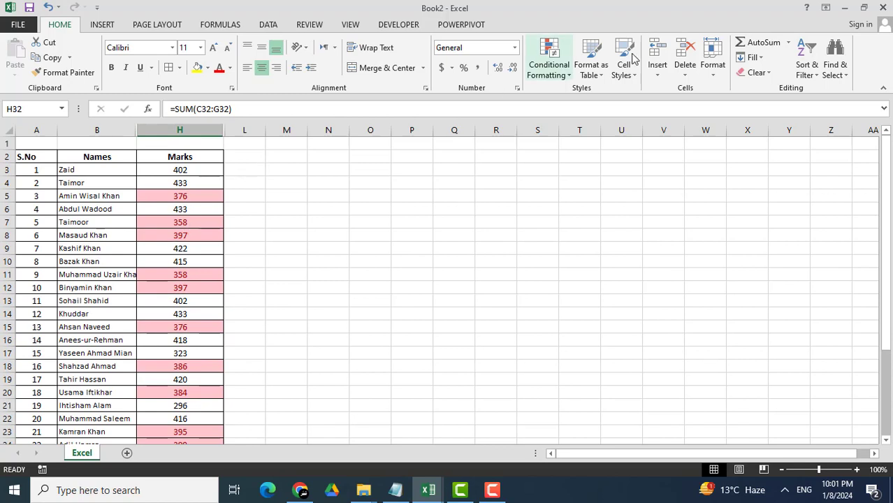
# Clear the Between highlighting rule from the selected Marks column cells
pyautogui.click(191, 128)
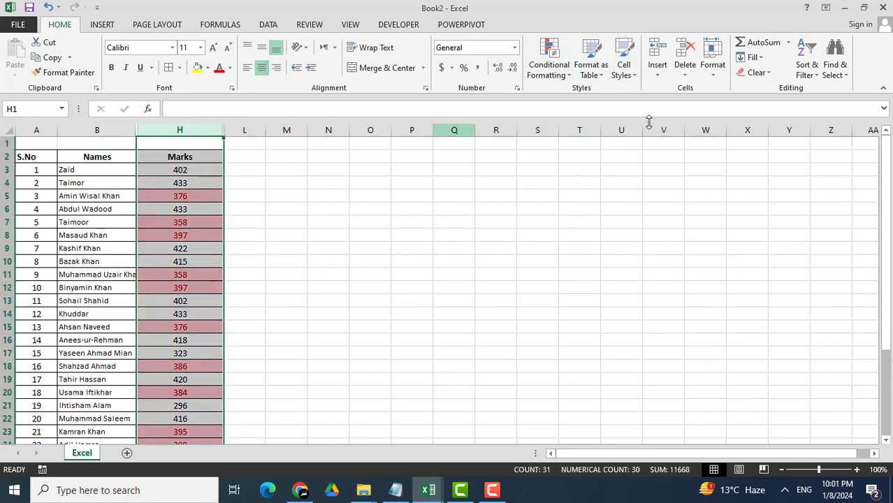
pyautogui.click(547, 69)
pyautogui.moveTo(612, 253)
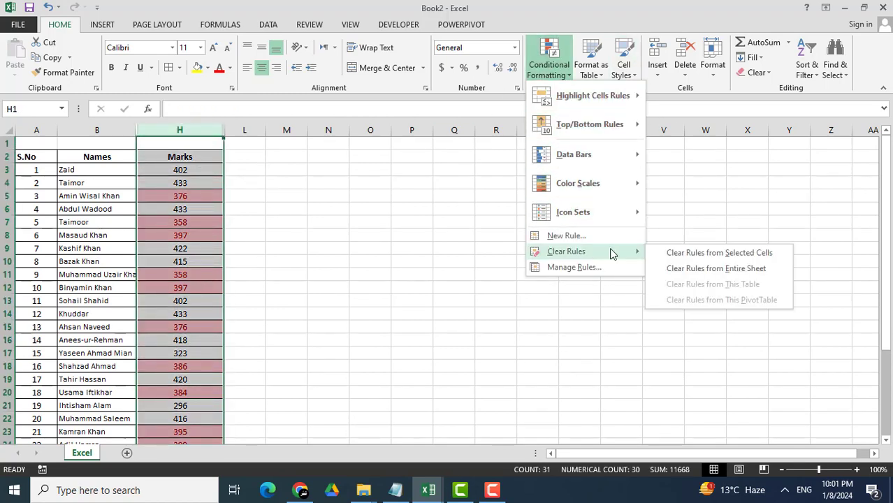
pyautogui.click(673, 259)
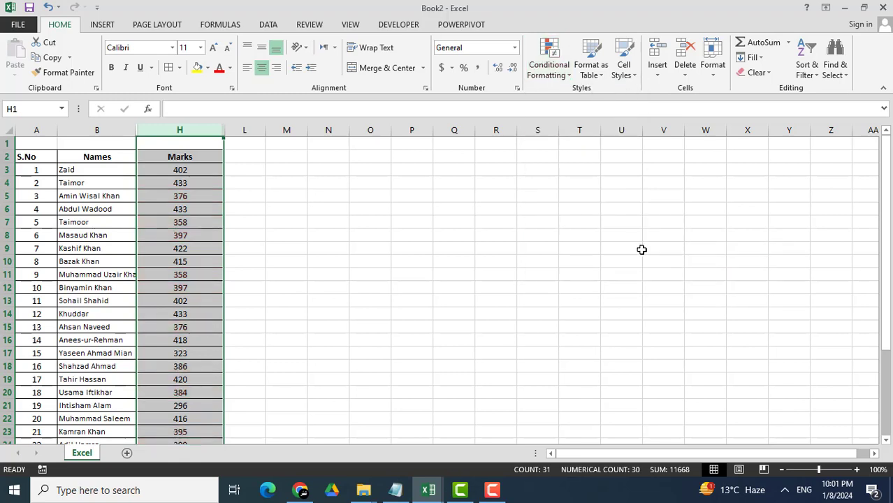
# Highlight cells equal to 422 in the Marks column using Light Red Fill with Dark Red Text, and check the column
pyautogui.click(551, 74)
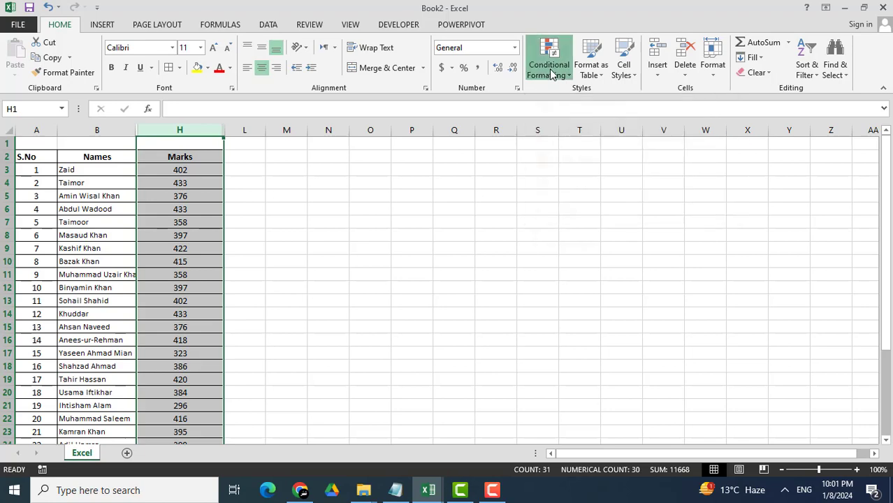
pyautogui.moveTo(564, 103)
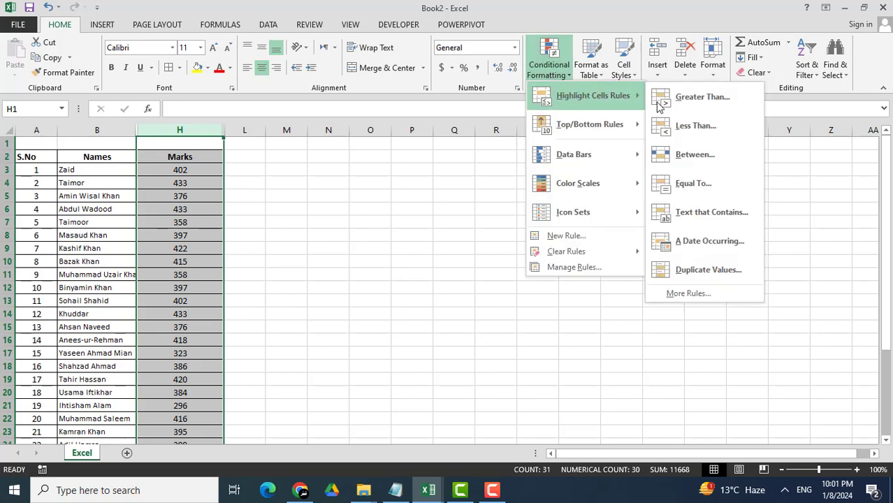
pyautogui.click(699, 183)
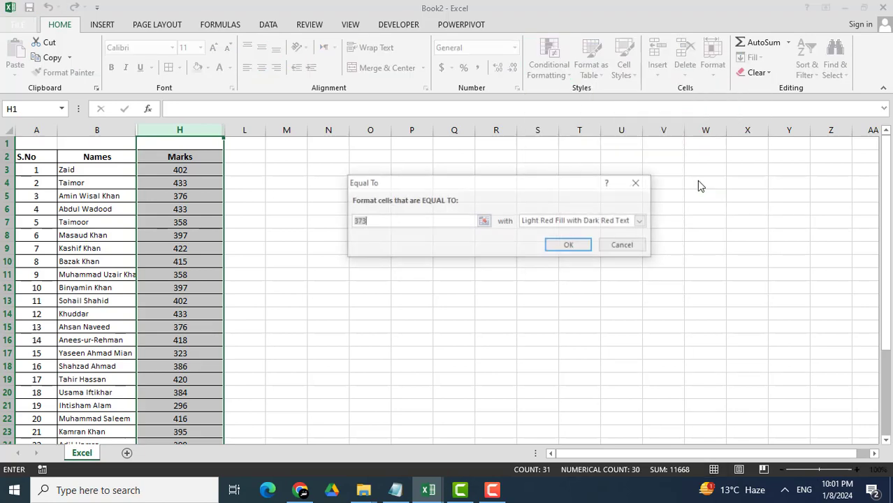
pyautogui.moveTo(528, 191); pyautogui.dragTo(530, 158)
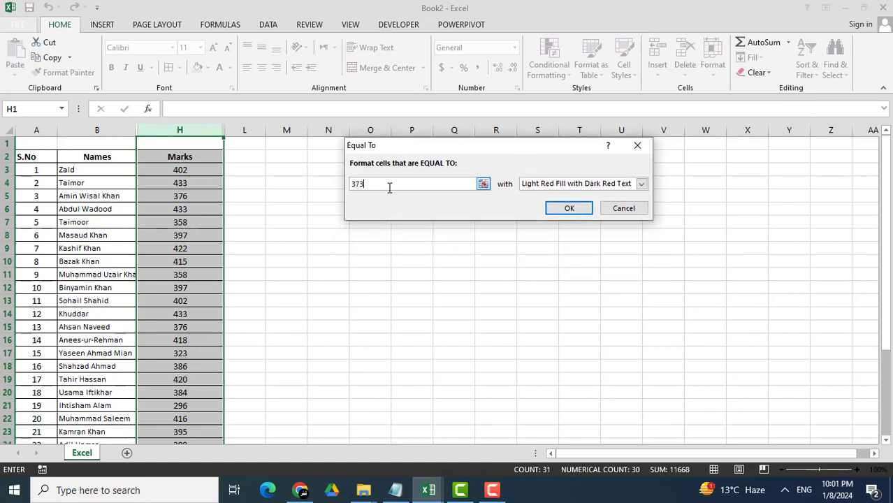
pyautogui.press('BackSpace')
pyautogui.write('422')
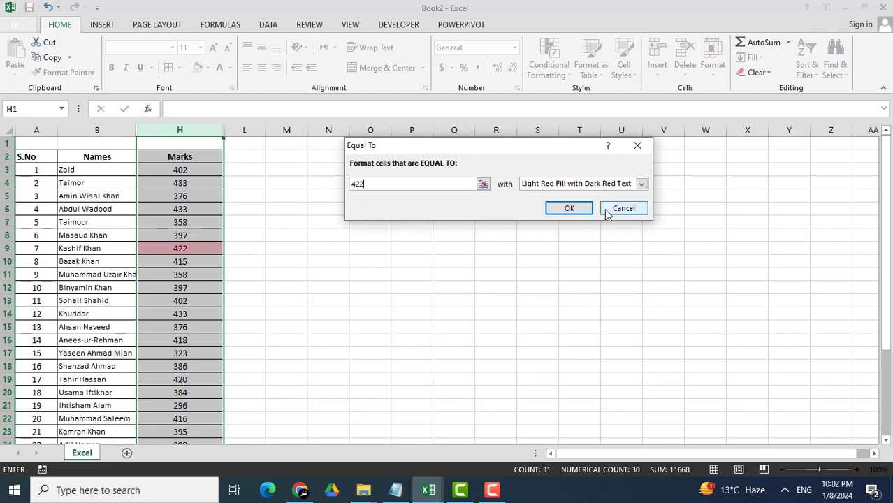
pyautogui.click(575, 211)
pyautogui.scroll(-5, 314, 248)
pyautogui.scroll(5, 314, 248)
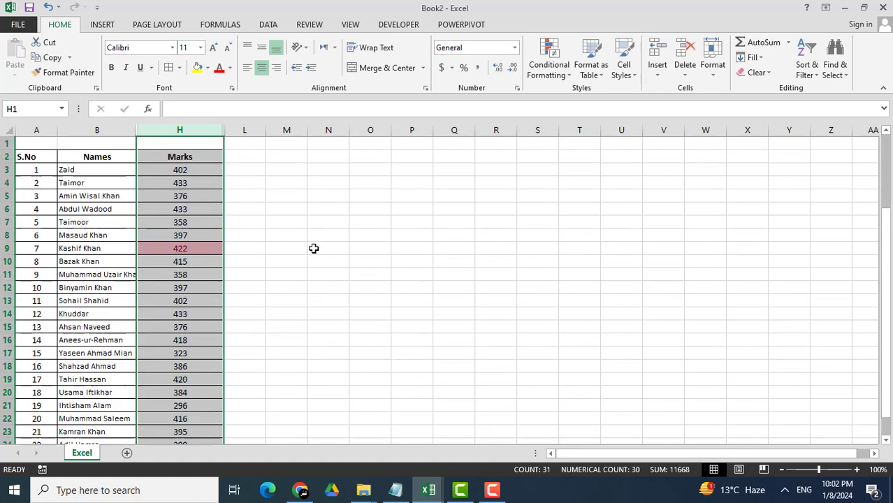
pyautogui.click(209, 259)
pyautogui.click(209, 324)
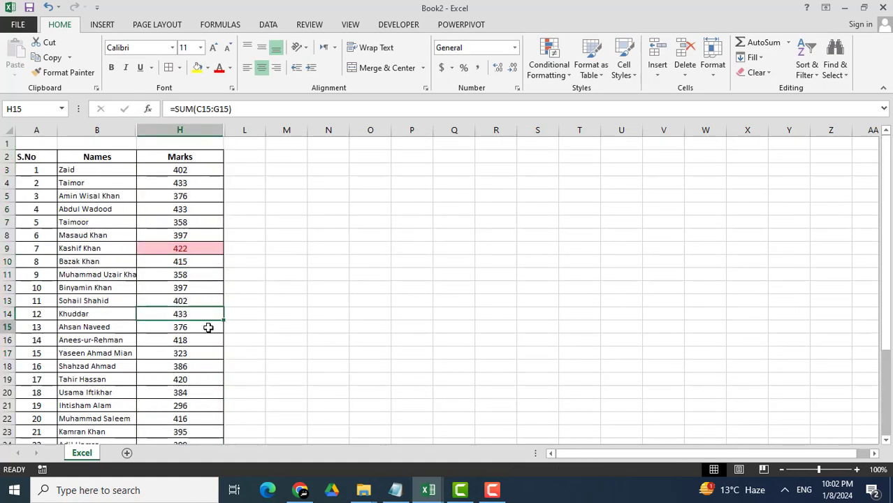
pyautogui.click(202, 251)
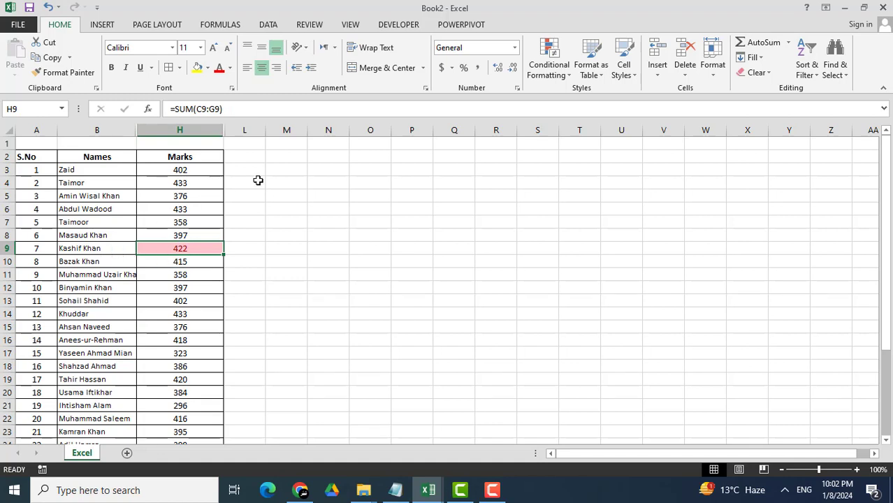
# Clear the Equal To highlighting rule from the entire Marks column
pyautogui.click(188, 129)
pyautogui.click(549, 66)
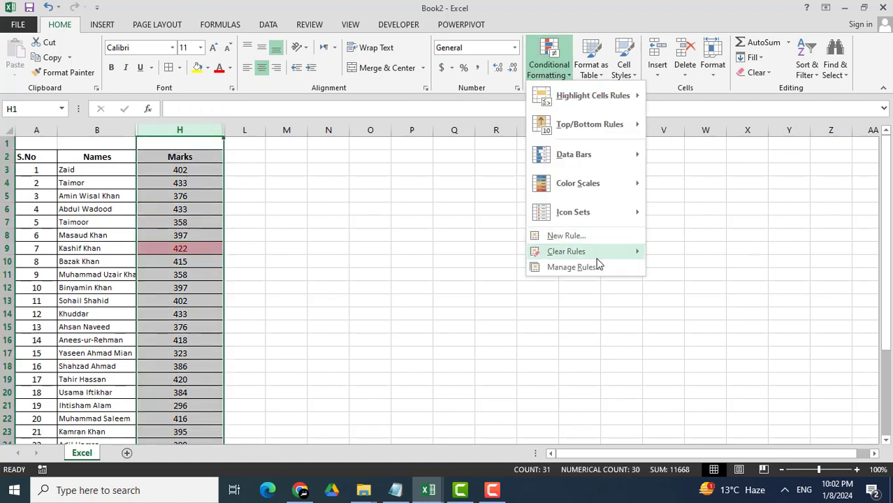
pyautogui.moveTo(636, 253)
pyautogui.click(694, 255)
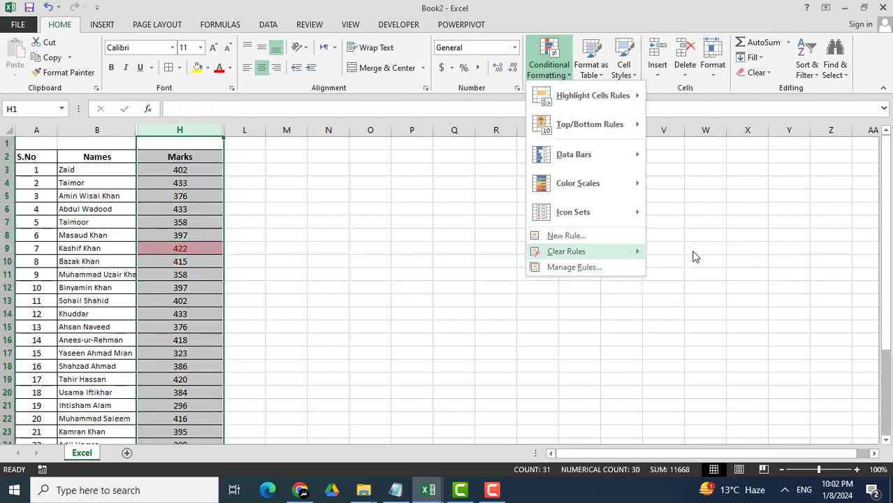
pyautogui.click(550, 64)
pyautogui.moveTo(561, 105)
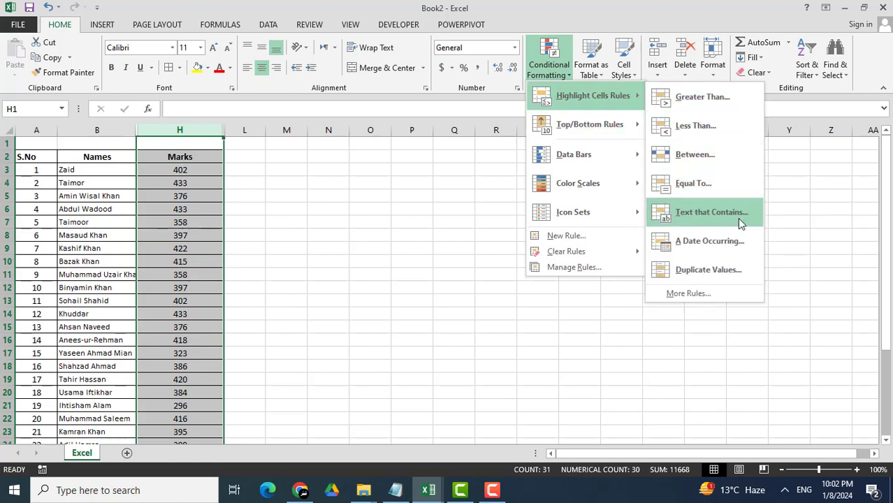
pyautogui.click(306, 253)
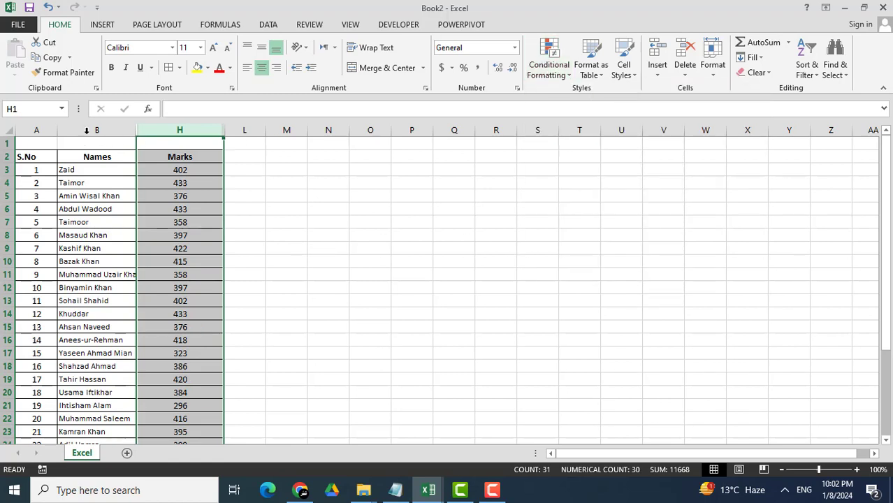
# Start a Text That Contains highlight rule on the Names column with the text "m" and preview the matching cells
pyautogui.click(87, 130)
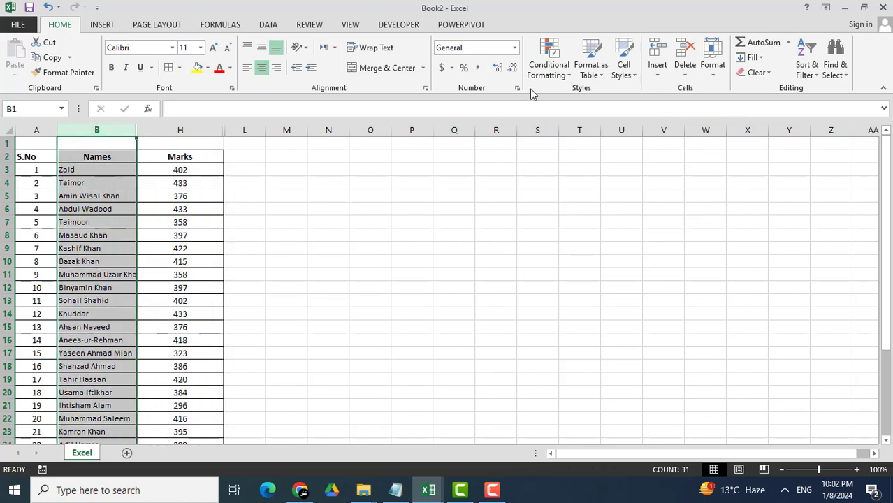
pyautogui.click(539, 67)
pyautogui.moveTo(557, 96)
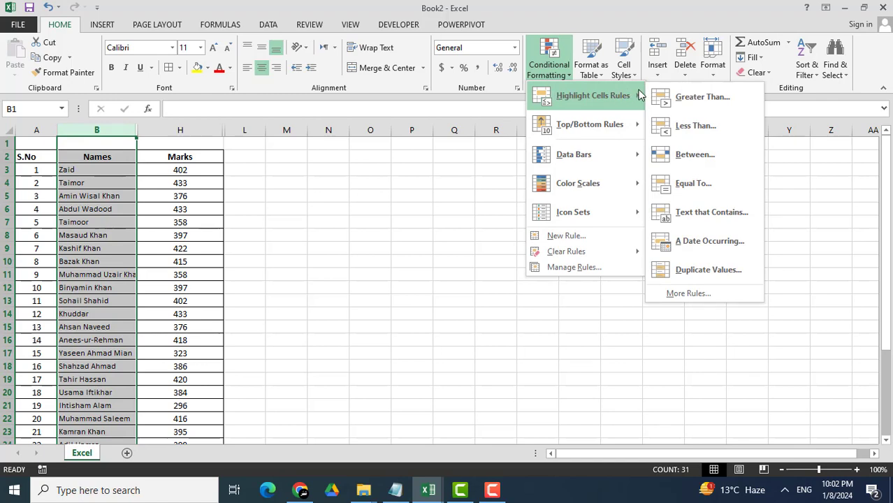
pyautogui.click(706, 212)
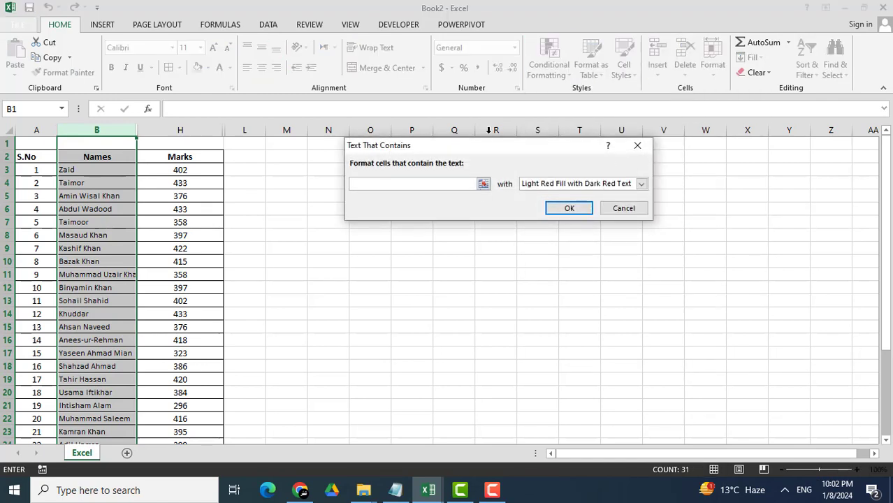
pyautogui.moveTo(487, 150); pyautogui.dragTo(456, 150)
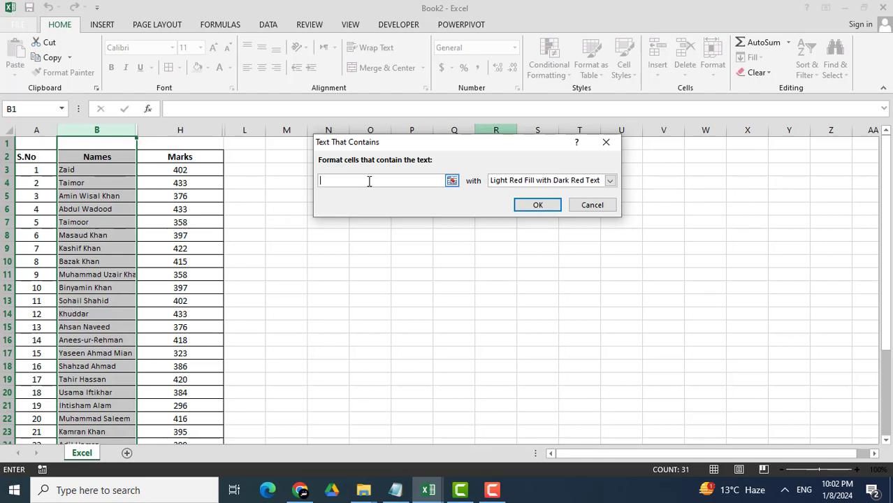
pyautogui.write('m')
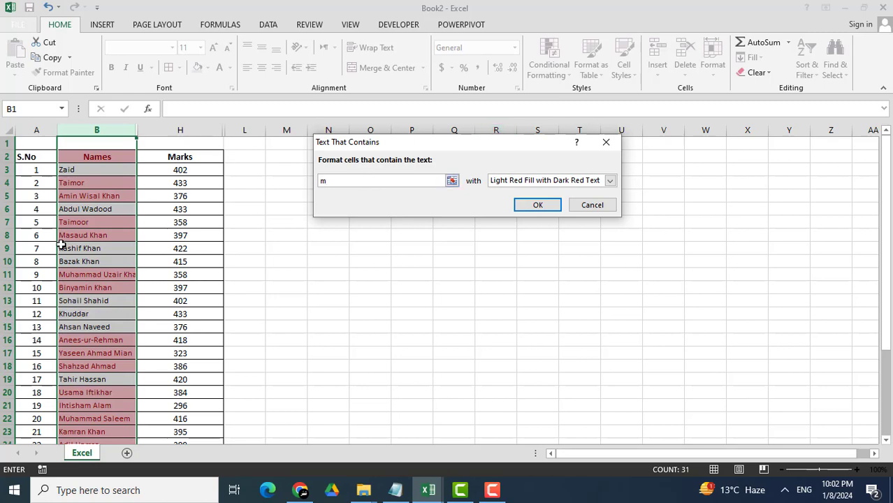
pyautogui.scroll(-7, 96, 244)
pyautogui.scroll(7, 113, 297)
# Set the rule's text to "na", apply it with Light Red Fill with Dark Red Text, and check the matches in the Names column
pyautogui.write('na')
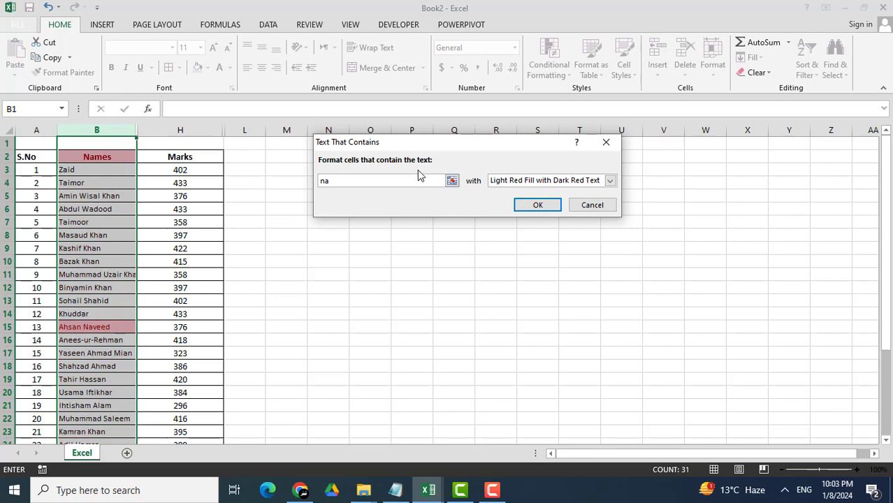
pyautogui.scroll(-3, 122, 267)
pyautogui.scroll(-1, 123, 267)
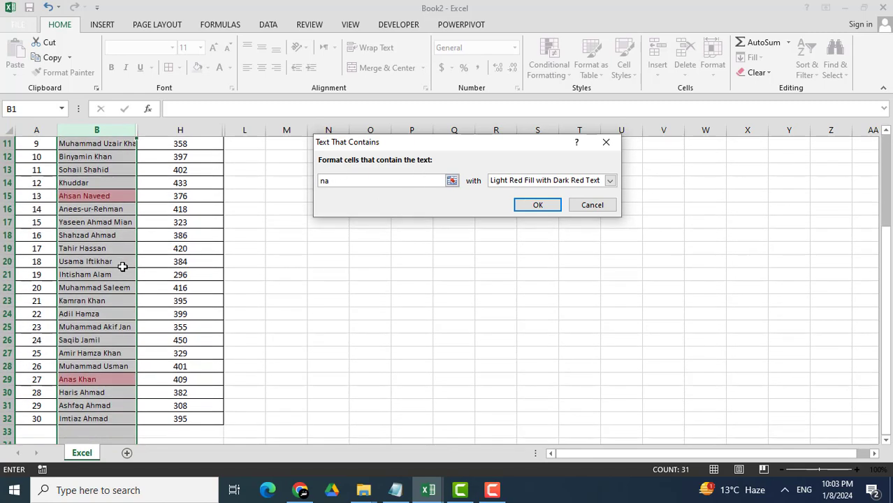
pyautogui.scroll(-3, 130, 269)
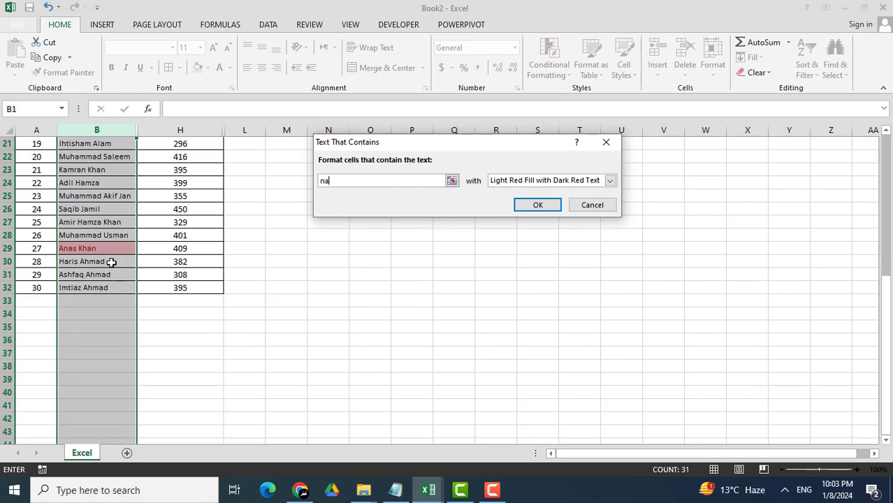
pyautogui.click(540, 206)
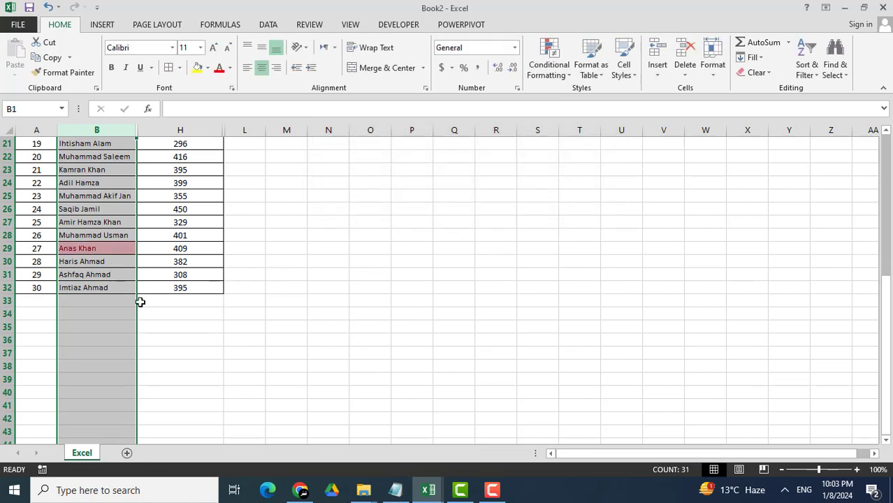
pyautogui.scroll(7, 134, 304)
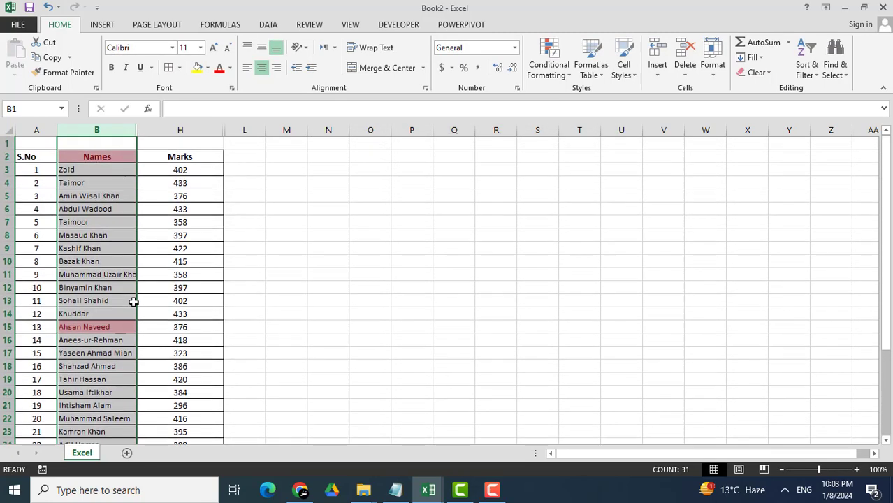
pyautogui.click(115, 327)
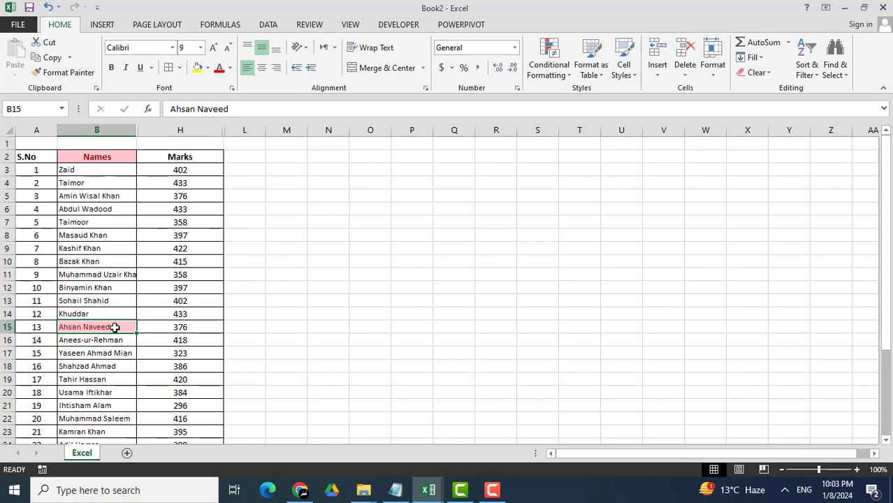
pyautogui.click(118, 158)
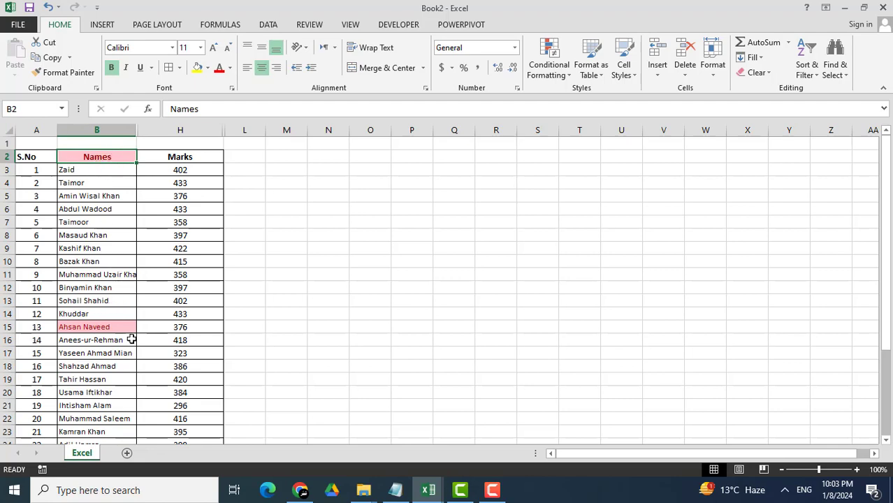
pyautogui.scroll(-3, 130, 337)
pyautogui.scroll(-3, 112, 378)
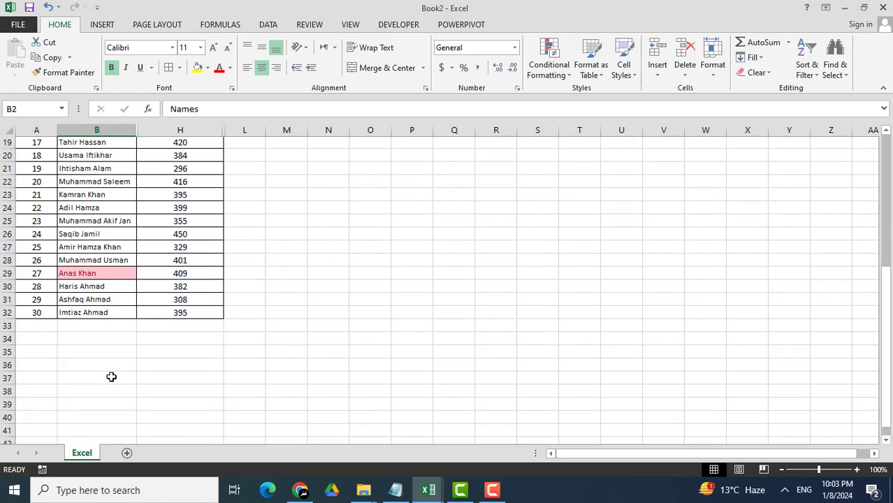
pyautogui.scroll(3, 111, 374)
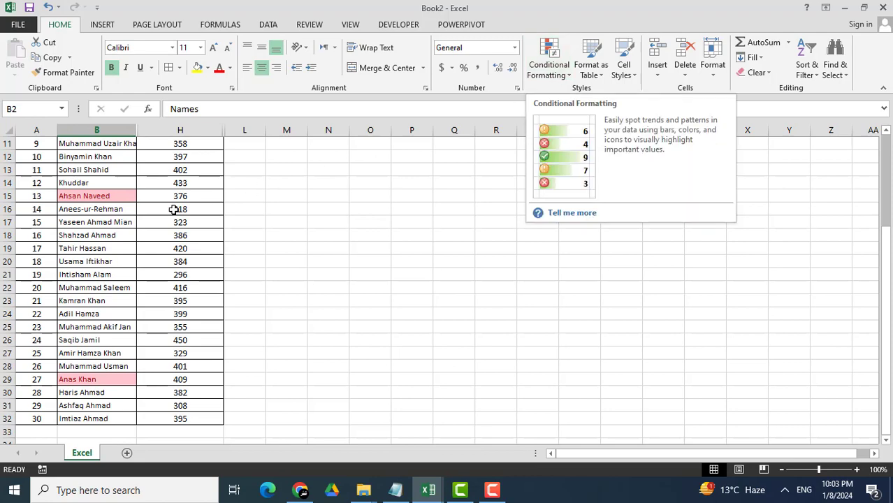
# Clear the conditional formatting rules from the entire sheet
pyautogui.click(109, 130)
pyautogui.scroll(4, 112, 270)
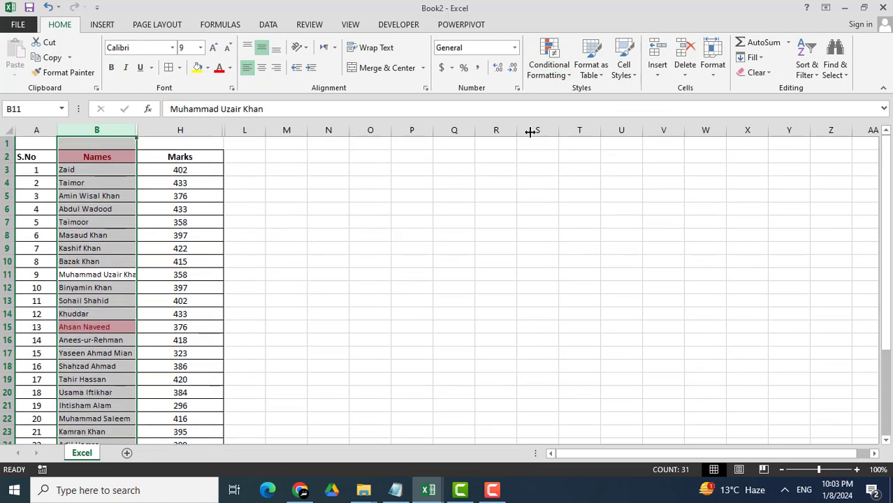
pyautogui.click(557, 78)
pyautogui.moveTo(575, 252)
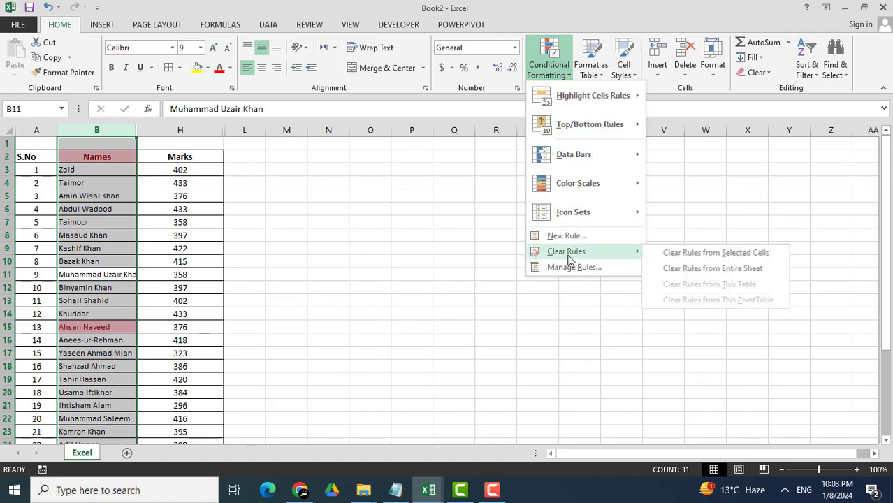
pyautogui.click(674, 271)
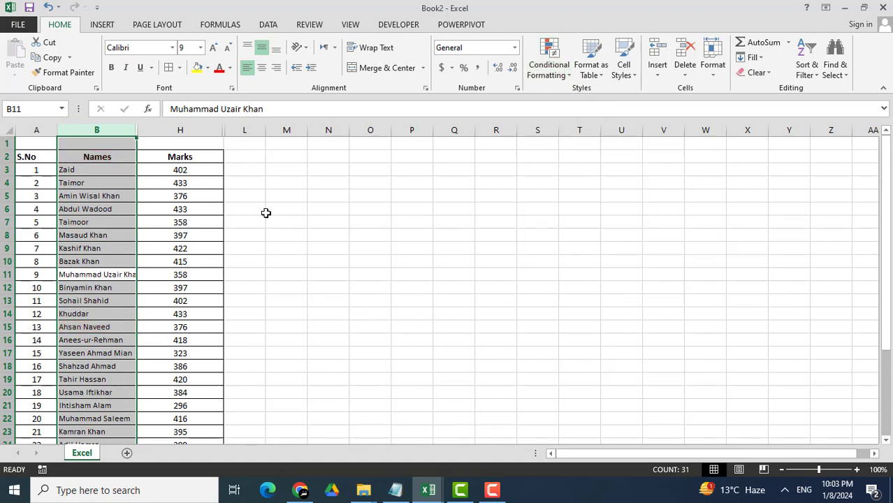
pyautogui.click(540, 75)
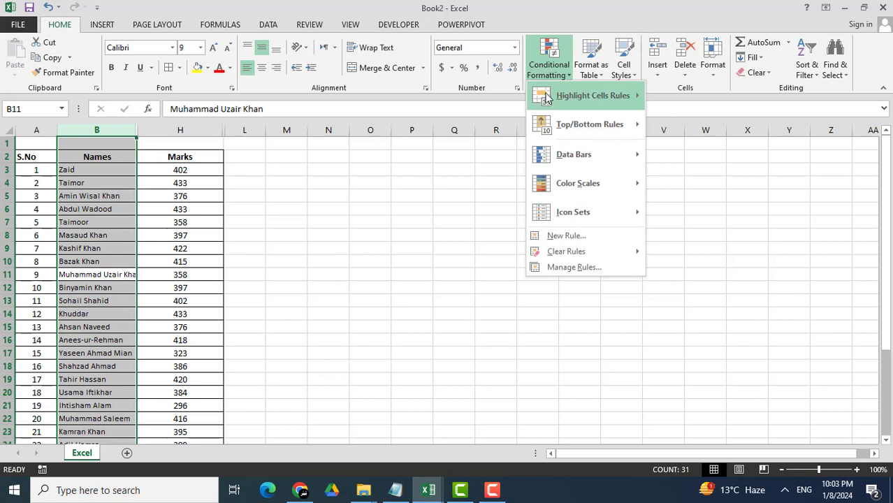
pyautogui.moveTo(547, 100)
pyautogui.moveTo(601, 105)
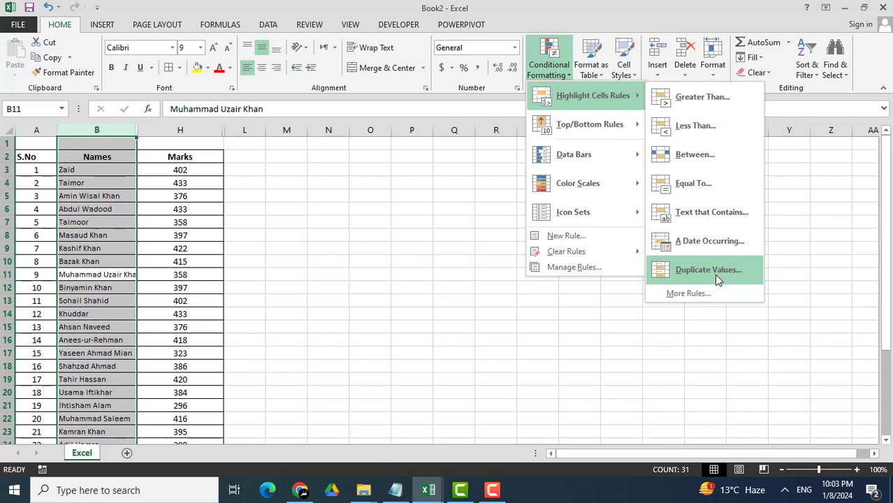
pyautogui.click(265, 217)
# Highlight duplicate values in the Marks column using Light Red Fill with Dark Red Text, and check the column down to row 32
pyautogui.click(197, 123)
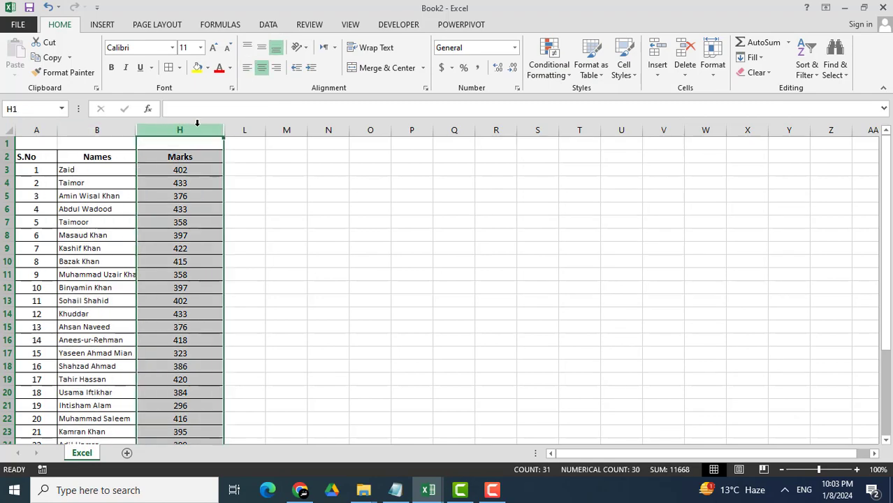
pyautogui.click(545, 72)
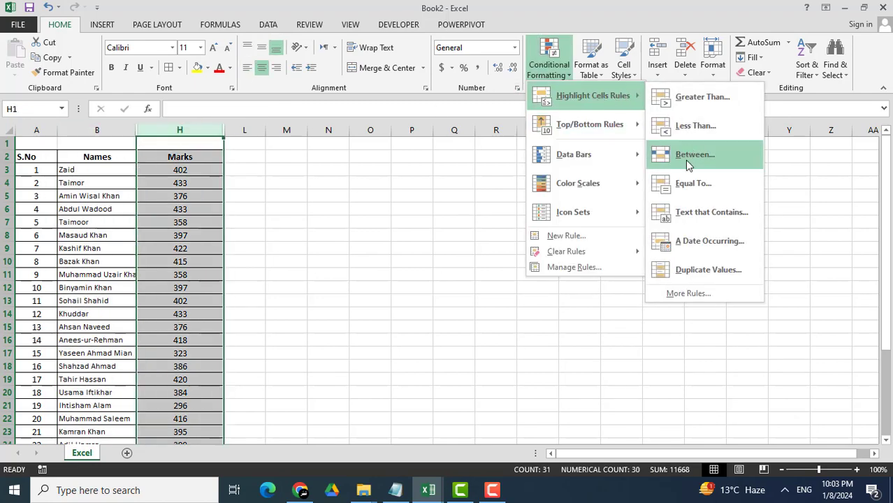
pyautogui.click(696, 277)
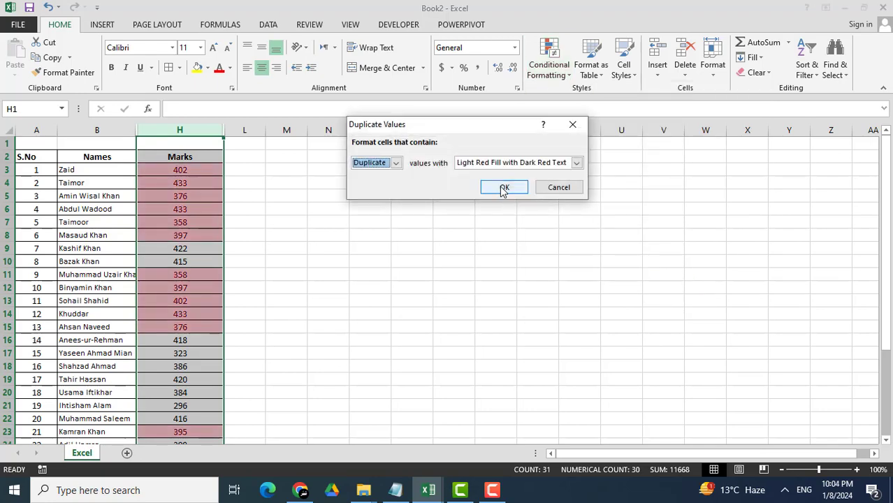
pyautogui.click(503, 186)
pyautogui.scroll(-7, 175, 234)
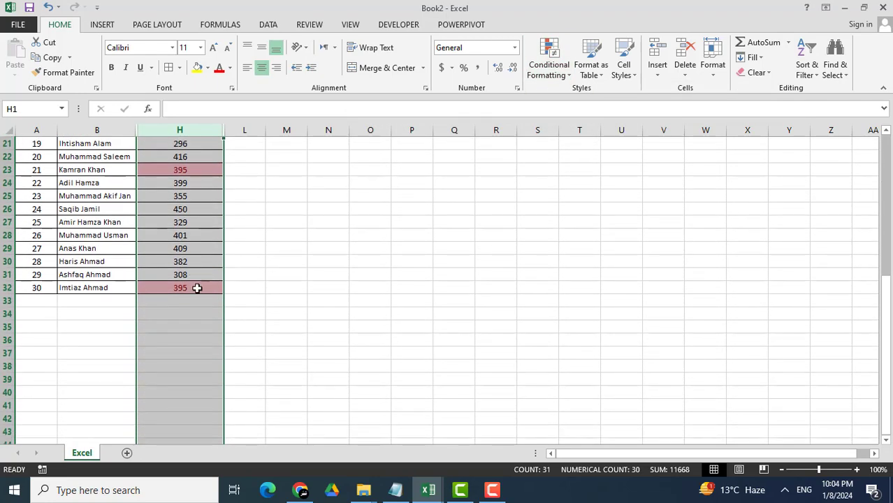
# Examine the highlighted duplicates throughout the Marks column, comparing the 395 entries near the end and the 402 entries in H3 and H13
pyautogui.scroll(7, 198, 288)
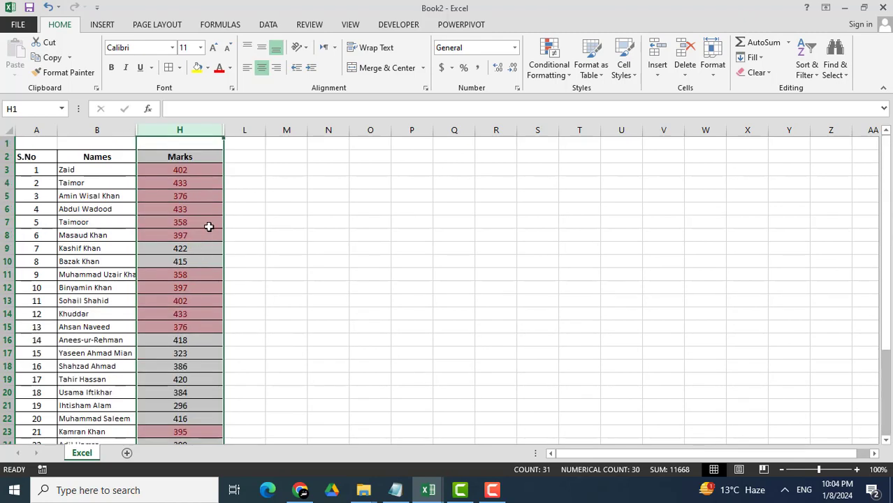
pyautogui.scroll(-10, 209, 225)
pyautogui.scroll(3, 209, 226)
pyautogui.click(198, 286)
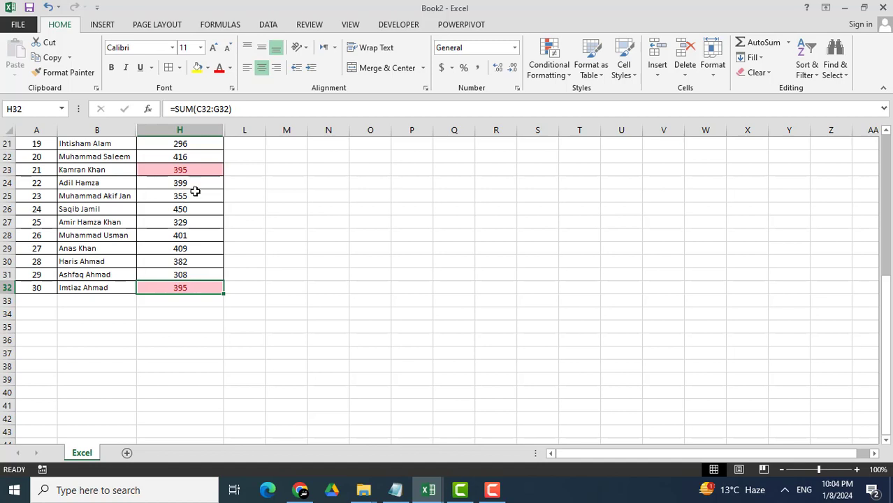
pyautogui.click(206, 159)
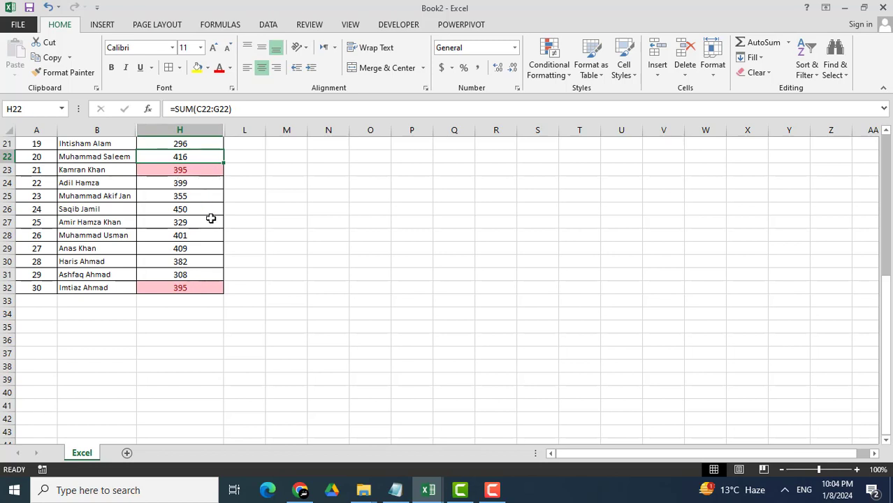
pyautogui.scroll(3, 210, 218)
pyautogui.scroll(3, 220, 246)
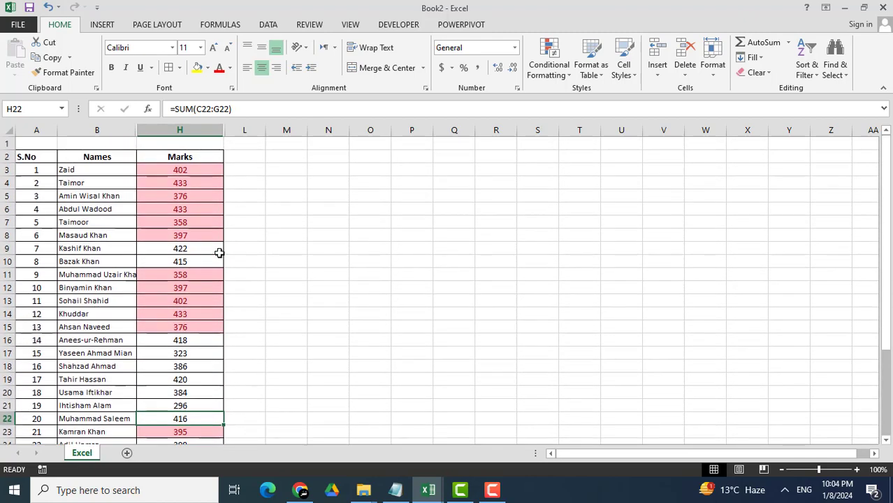
pyautogui.click(198, 173)
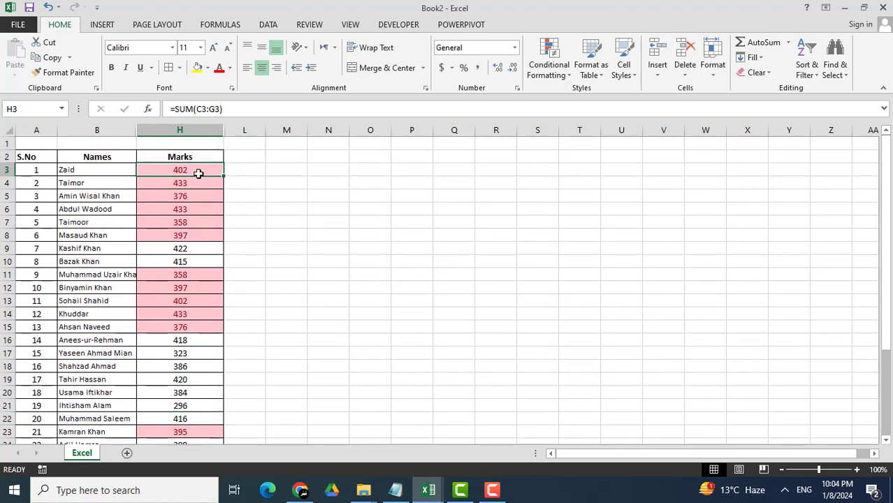
pyautogui.click(181, 301)
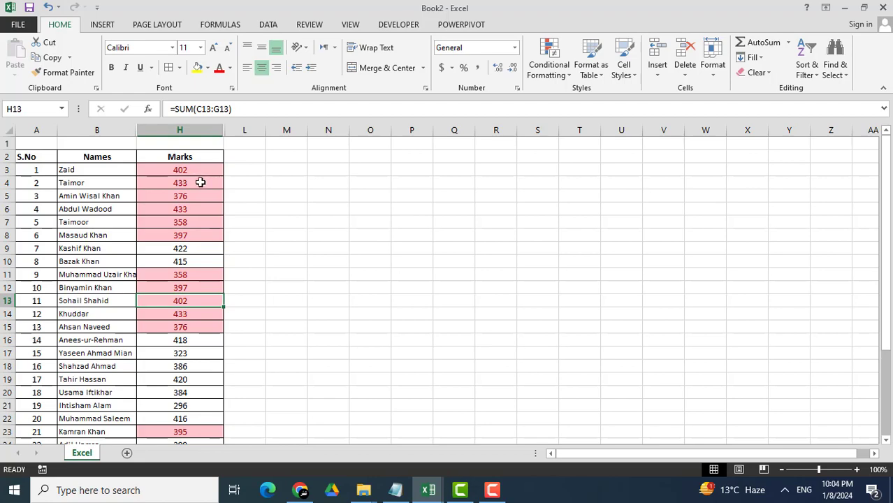
pyautogui.scroll(-6, 200, 187)
pyautogui.scroll(6, 200, 187)
# Clear the conditional formatting rules from the selected cell H13 only
pyautogui.click(549, 61)
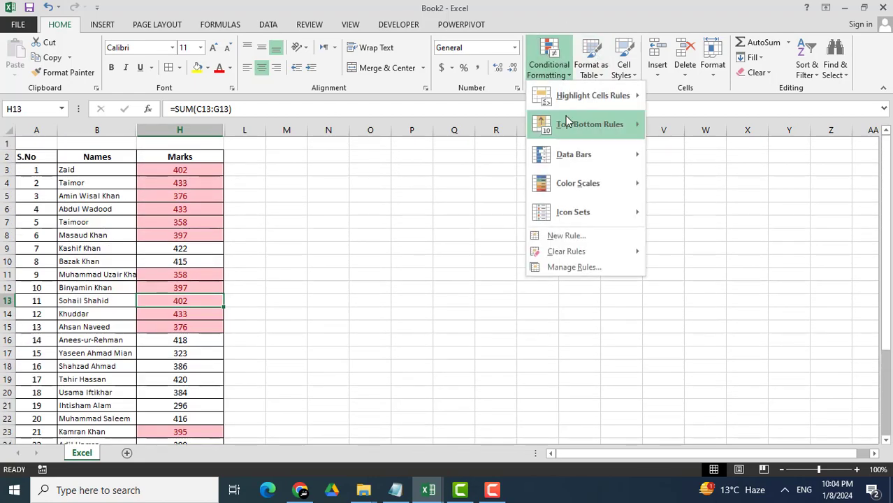
pyautogui.moveTo(584, 99)
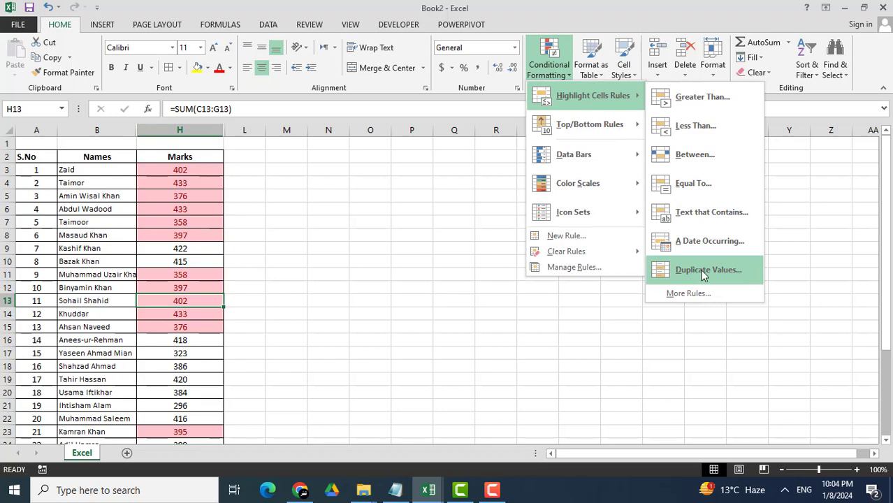
pyautogui.moveTo(620, 258)
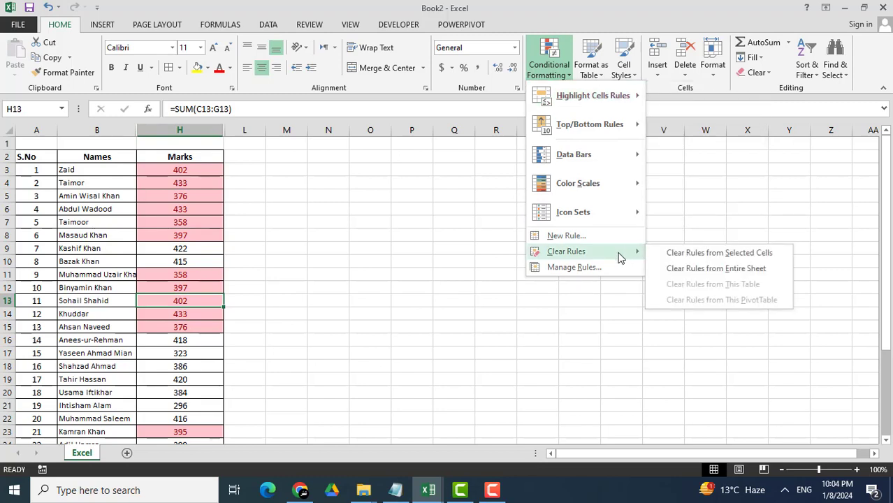
pyautogui.click(673, 257)
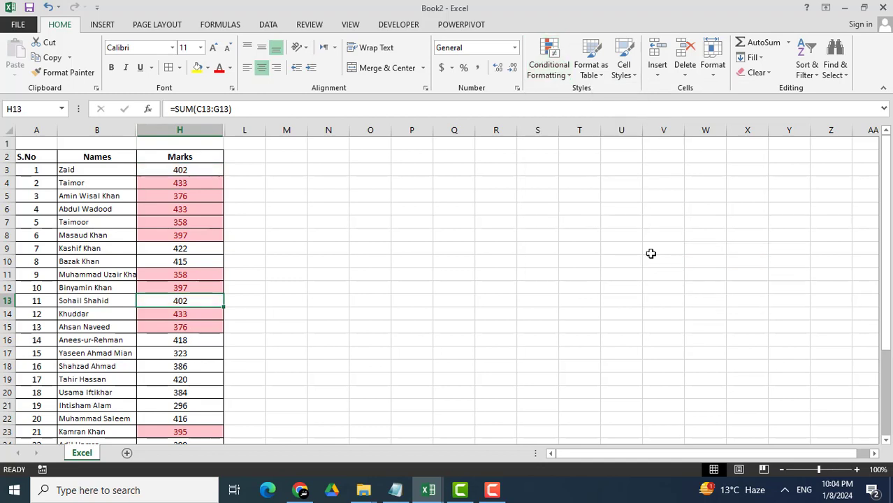
# Clear the conditional formatting rules from the whole Marks column H and check the column down to its last row
pyautogui.click(194, 128)
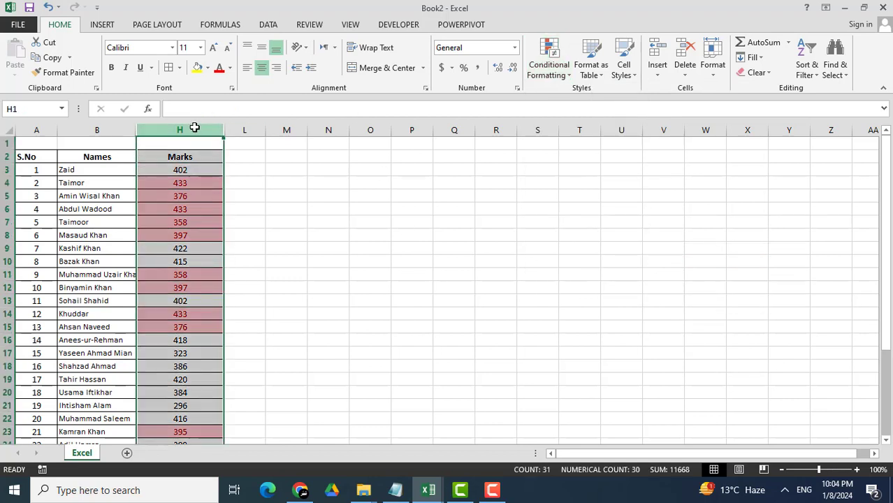
pyautogui.click(549, 66)
pyautogui.moveTo(565, 250)
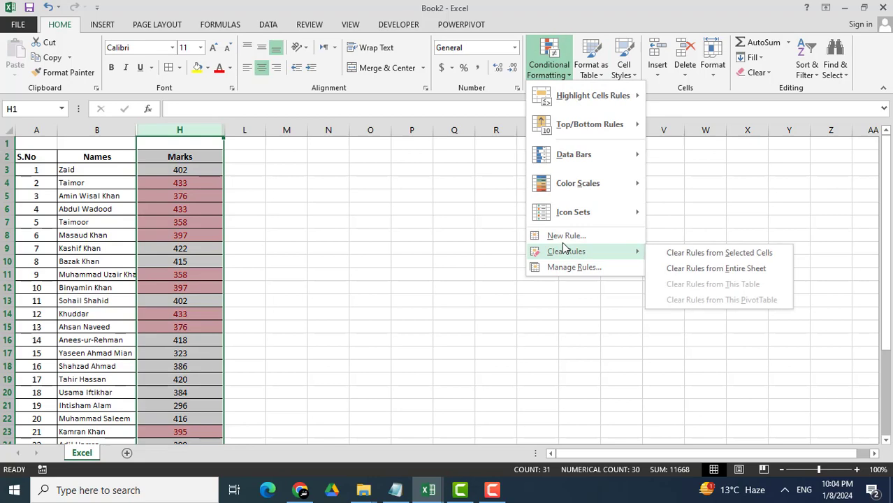
pyautogui.click(685, 253)
pyautogui.click(439, 246)
pyautogui.scroll(-10, 309, 294)
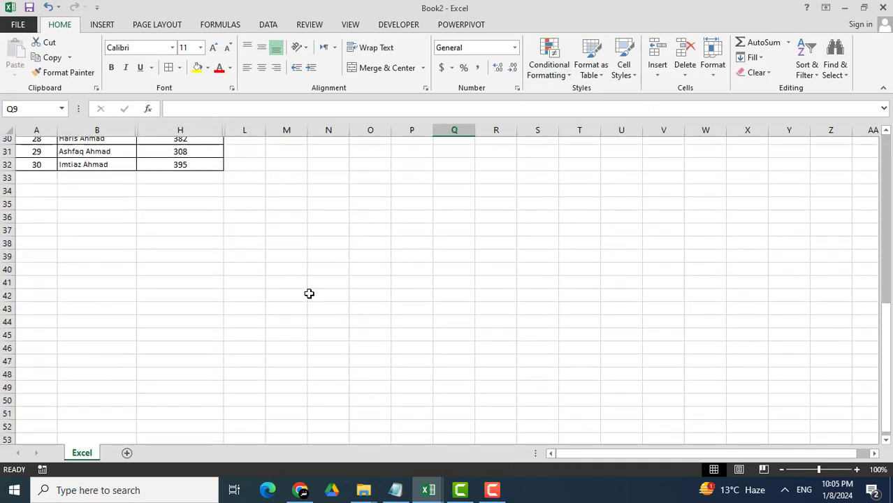
pyautogui.scroll(10, 309, 294)
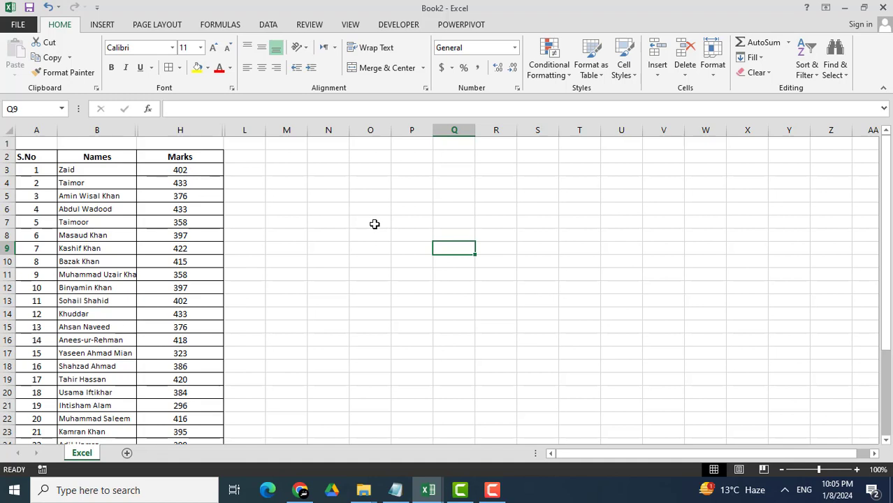
pyautogui.click(492, 490)
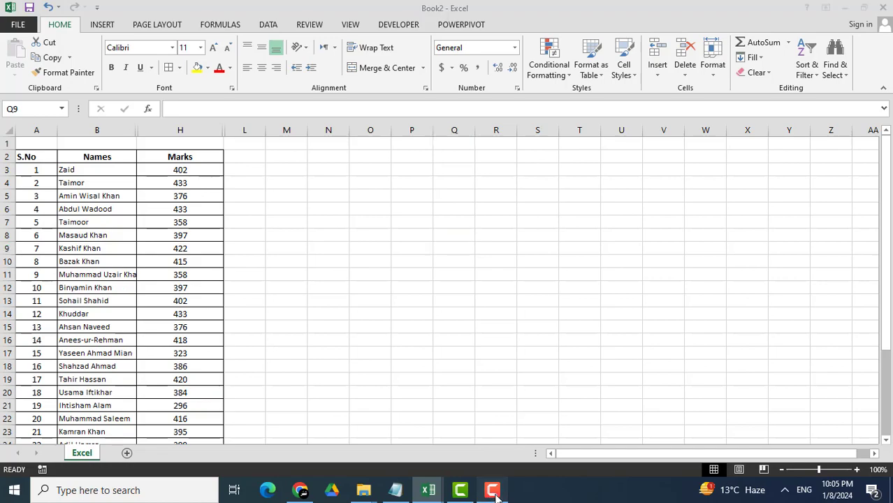